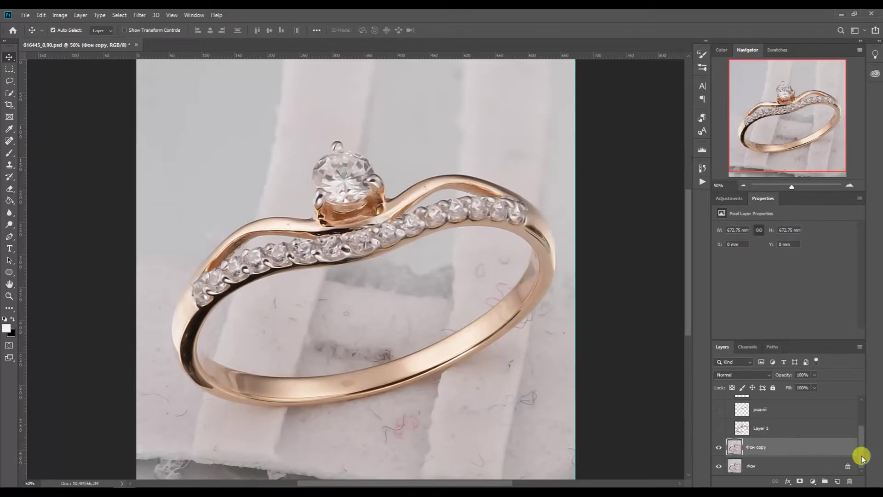
Step: Add a layer mask to the Фон copy layer and paint black on it over the gold setting beneath the large stone
left_click(9, 153)
left_click(849, 185)
left_click(850, 185)
left_click(850, 185)
scroll(422, 252, "up", 5)
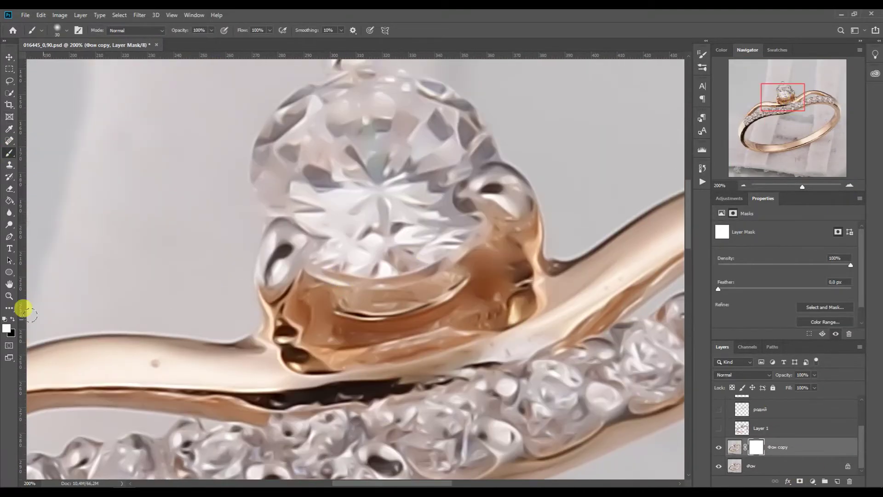
right_click(321, 301)
key("Escape")
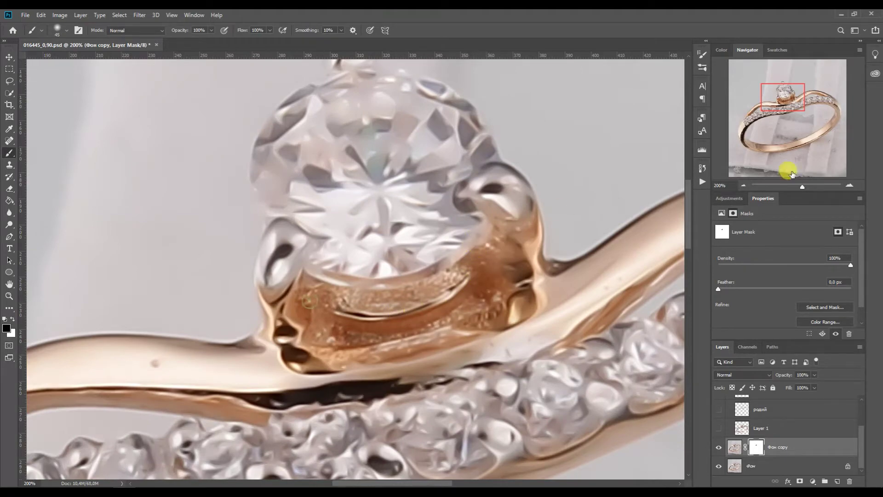
Step: Paint the Фон copy mask black along the left curve's inner edge and the lower parts of the left small stones
scroll(437, 243, "left", 10)
scroll(314, 278, "down", 4)
scroll(620, 218, "right", 15)
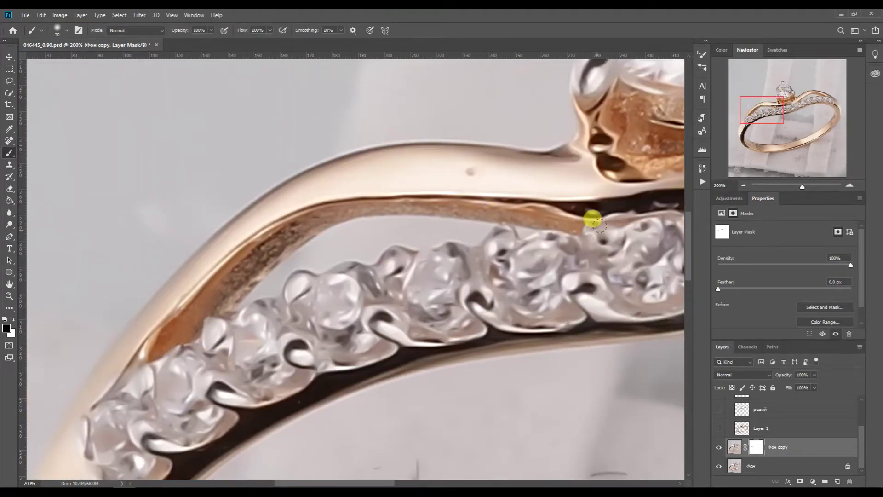
left_click_drag(814, 112, 756, 113)
mouse_move(403, 294)
left_mouse_down()
mouse_move(294, 309)
mouse_move(271, 328)
left_mouse_up()
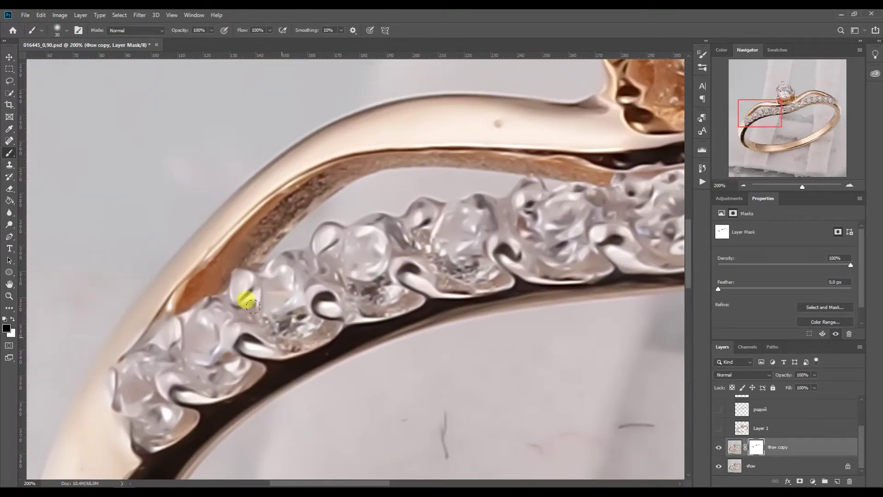
scroll(517, 216, "right", 4)
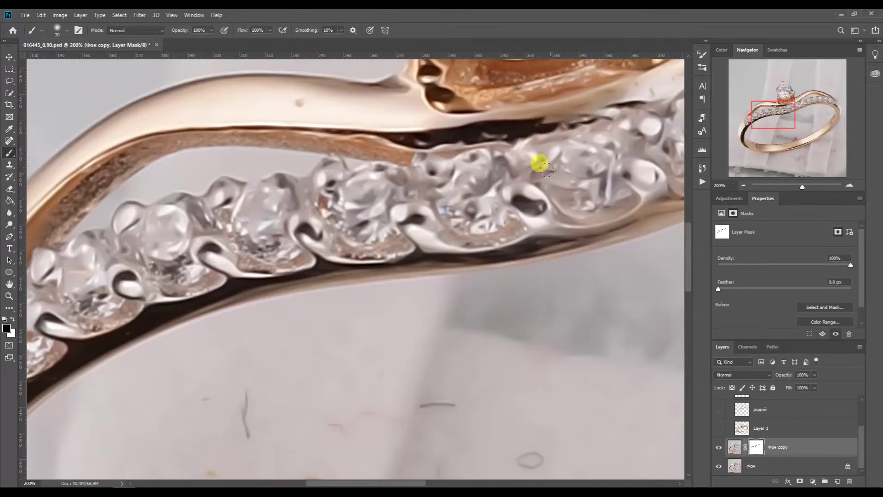
Step: Paint the Фон copy mask black over the lower parts of the middle and right small stones and the right curve's inner edge
left_click_drag(782, 124, 798, 114)
left_click_drag(627, 189, 501, 252)
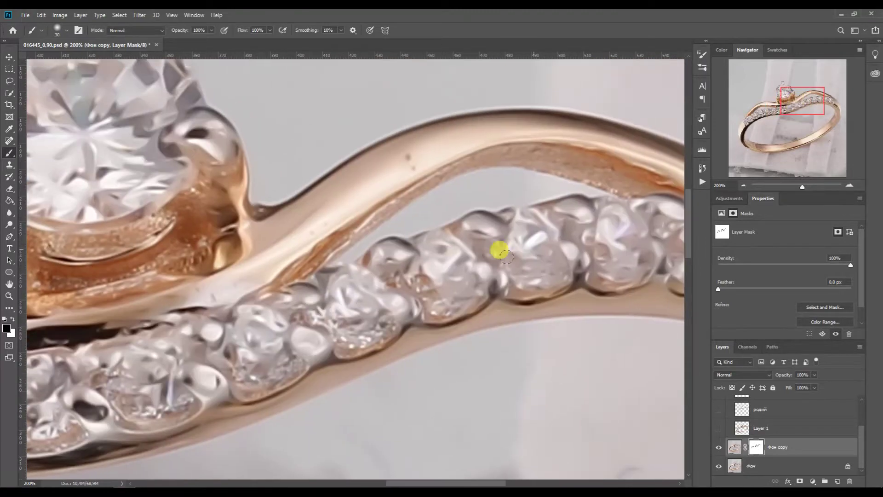
scroll(455, 261, "right", 5)
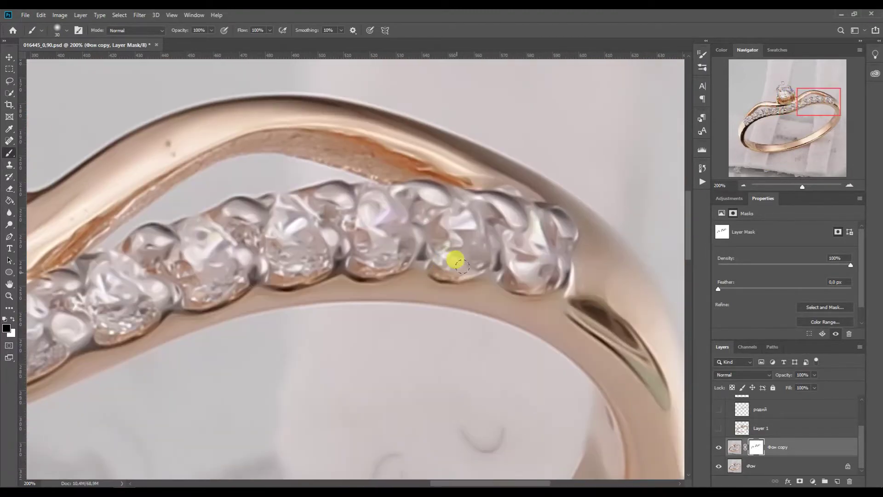
key("ctrl+0")
key("ctrl+2")
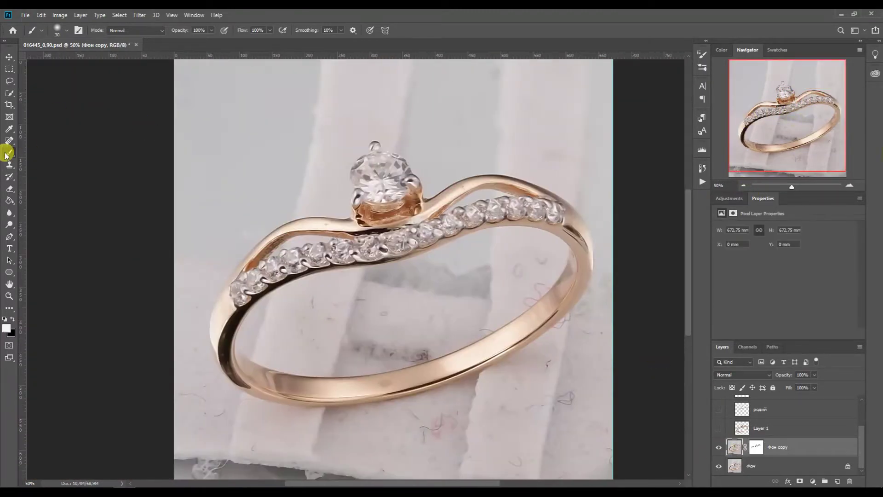
Step: Smooth the gold band beside the large stone's setting on the Фон copy image with the Mixer Brush
right_click(9, 153)
left_click(46, 187)
scroll(620, 152, "up", 5)
scroll(429, 221, "right", 10)
scroll(467, 181, "up", 2)
key("bracketright")
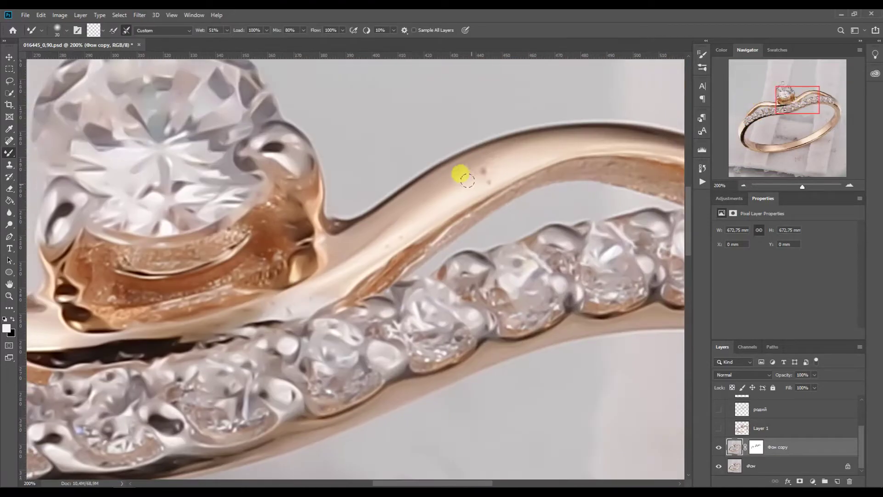
left_click_drag(301, 297, 322, 286)
Step: Reduce the Mixer Brush size to 15 and smooth the reflections on the large stone's prongs
scroll(349, 276, "left", 6)
scroll(358, 271, "up", 2)
key("bracketleft")
key("bracketleft")
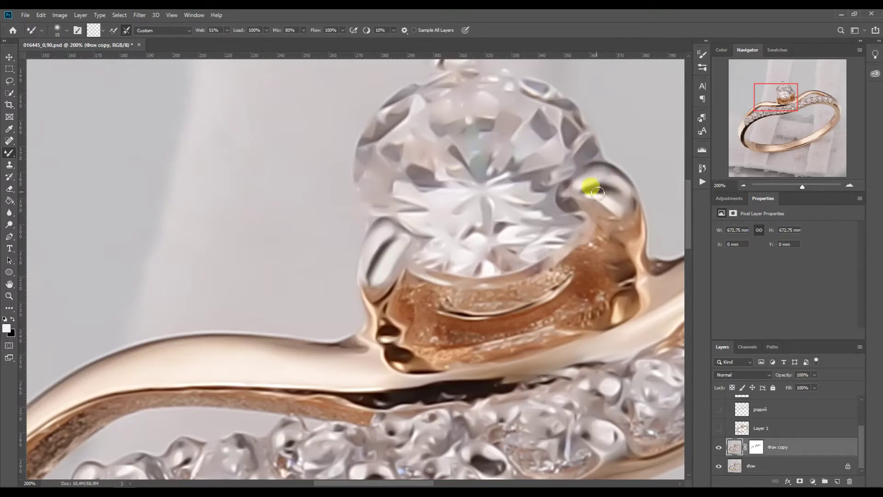
Step: Smooth the metal prongs between the small stones on the left half of the row with the Mixer Brush at size 20
left_click_drag(778, 95, 751, 123)
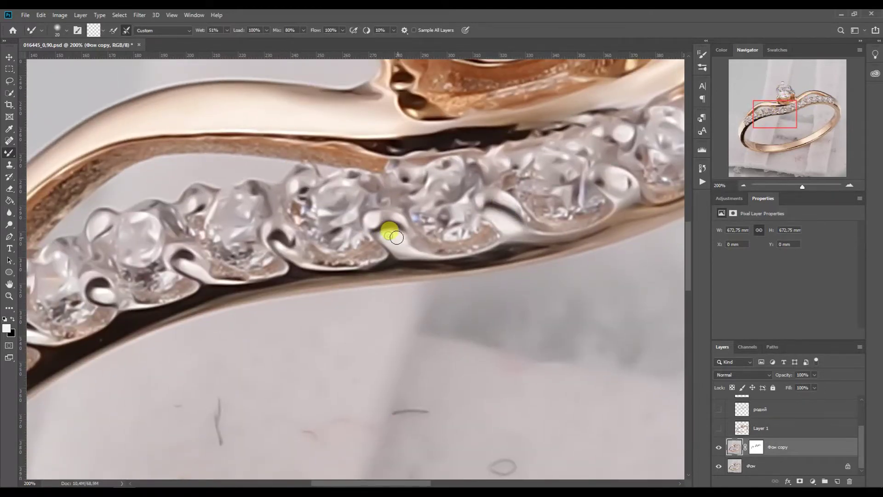
mouse_move(205, 272)
left_mouse_down()
mouse_move(434, 191)
mouse_move(407, 201)
mouse_move(355, 178)
mouse_move(515, 170)
mouse_move(574, 153)
mouse_move(491, 173)
mouse_move(570, 138)
left_mouse_up()
key("bracketright")
key("bracketright")
left_click_drag(786, 110, 765, 118)
key("bracketleft")
left_click(397, 222)
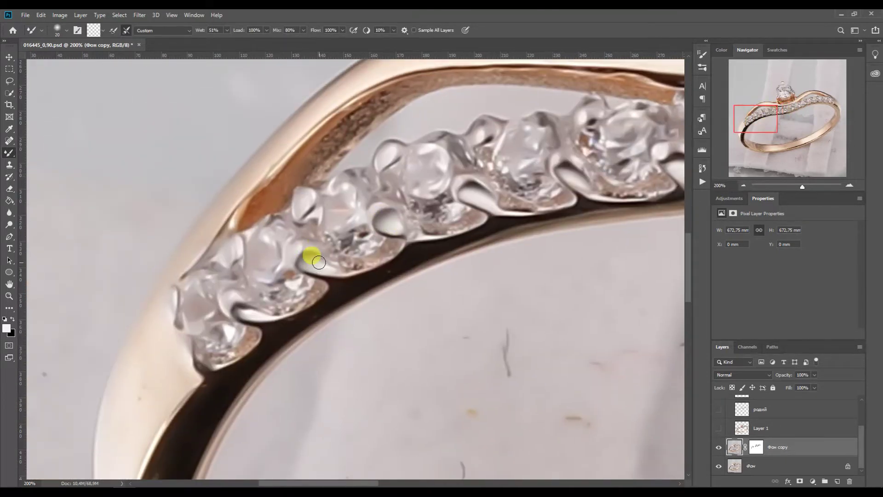
Step: Enlarge the Mixer Brush to size 40 and smooth the metal on the band's lower left side
key("bracketright")
key("bracketright")
scroll(392, 269, "down", 2)
scroll(276, 313, "left", 2)
left_click_drag(800, 105, 733, 121)
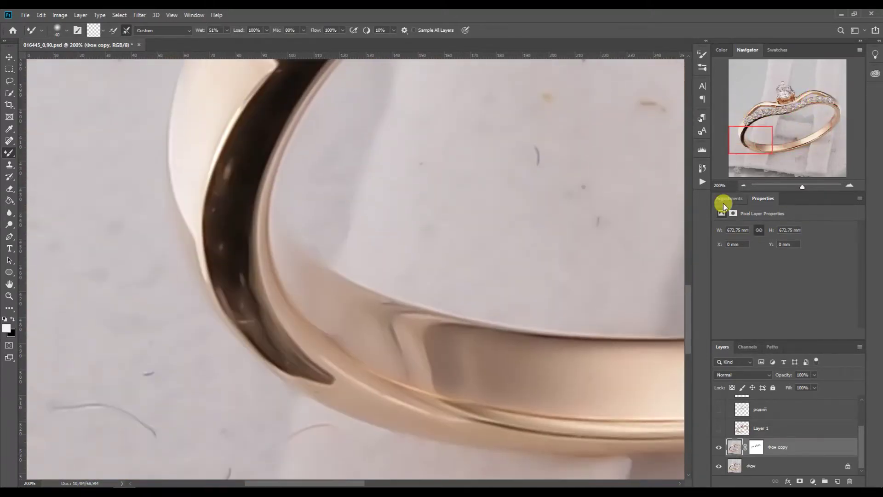
Step: Create a merged copy of the retouched ring image directly above the Фон copy layer
key("ctrl+minus")
key("ctrl+minus")
key("ctrl+minus")
key("ctrl+j")
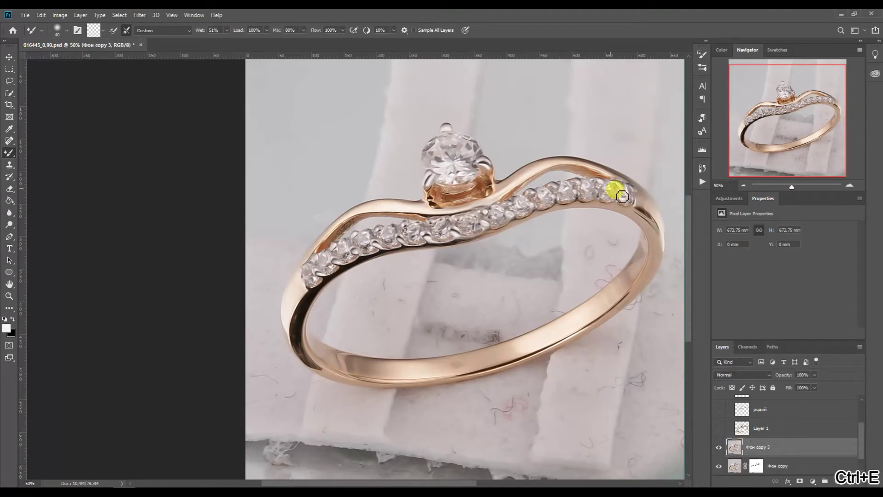
Step: Copy the ring and the родий areas from the Фон copy 3 layer onto separate new layers
right_click(556, 157)
left_click(601, 408)
key("ctrl+j")
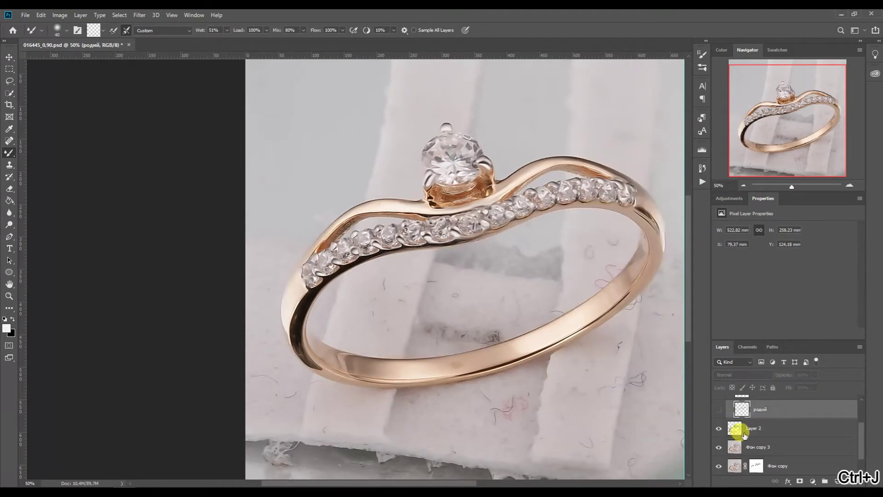
left_click(741, 405)
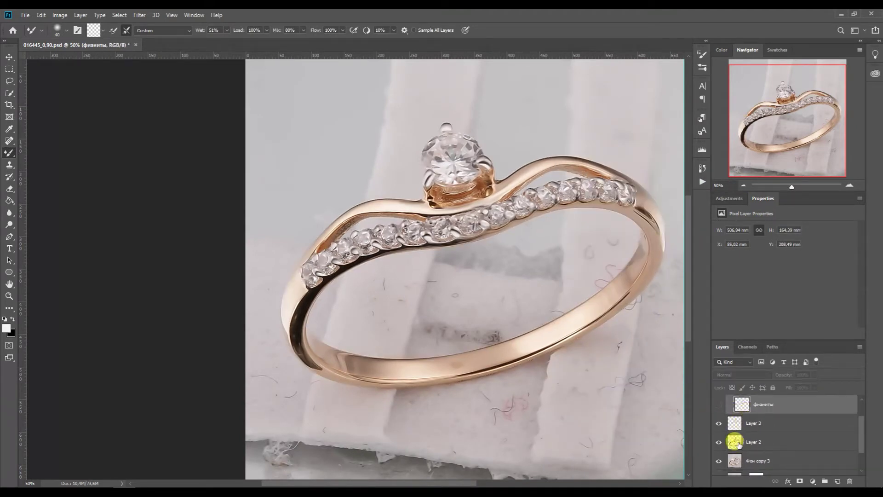
Step: Add a new layer beneath Layer 2 and fill it with white as the background
left_click(736, 459)
left_click(9, 200)
left_click(324, 136)
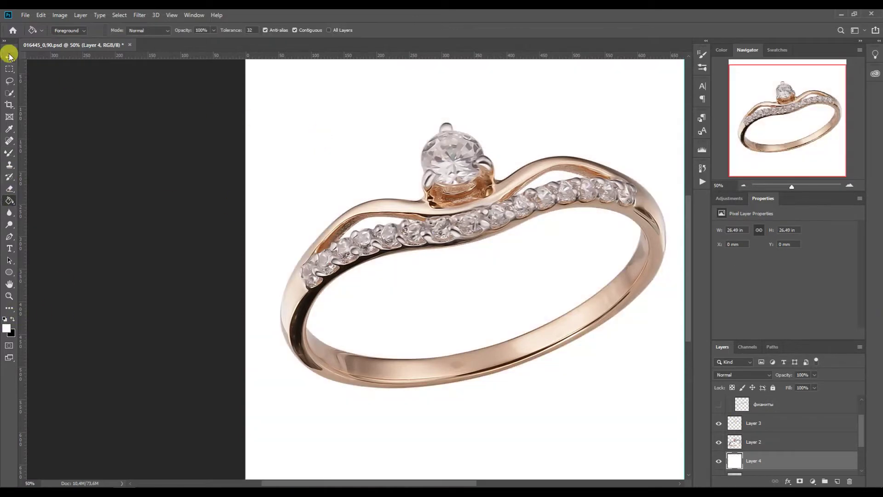
Step: Clip Color Balance (+74, -1, -61) and Levels (15, 1.32, 234) adjustments to Layer 2 and stamp the result onto a merged copy
left_click(9, 57)
left_click(702, 183)
scroll(613, 232, "up", 1)
double_click(613, 232, "ctrl")
left_click(676, 165)
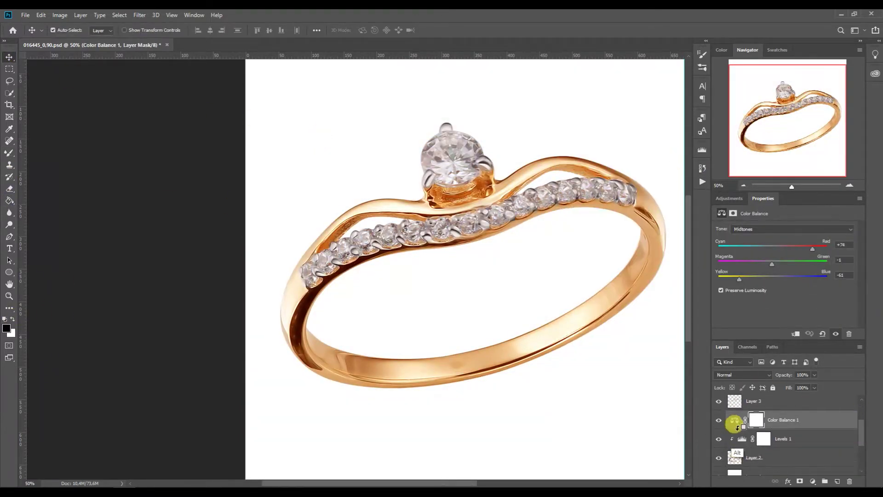
left_click_drag(789, 297, 779, 293)
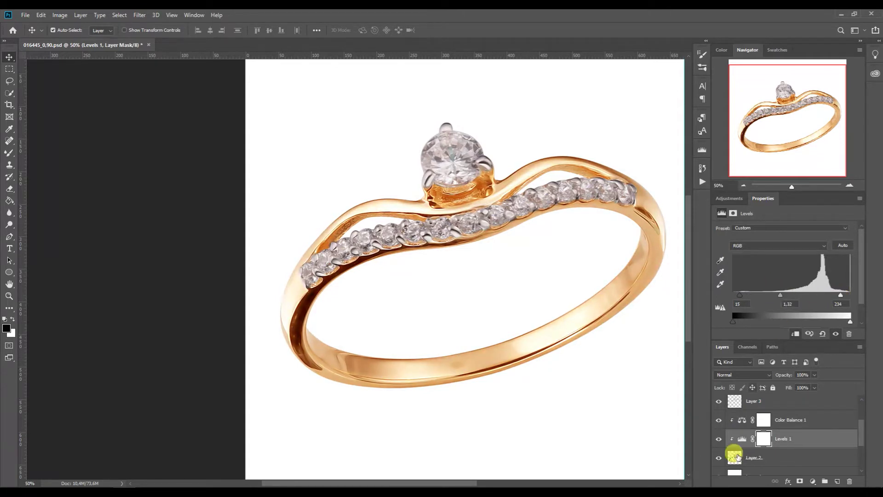
key("ctrl+alt+e")
Step: Start a Pen path down the outer side of the dark strip on the band's left side
key("p")
key("ctrl+plus")
key("ctrl+plus")
left_click_drag(799, 150, 759, 147)
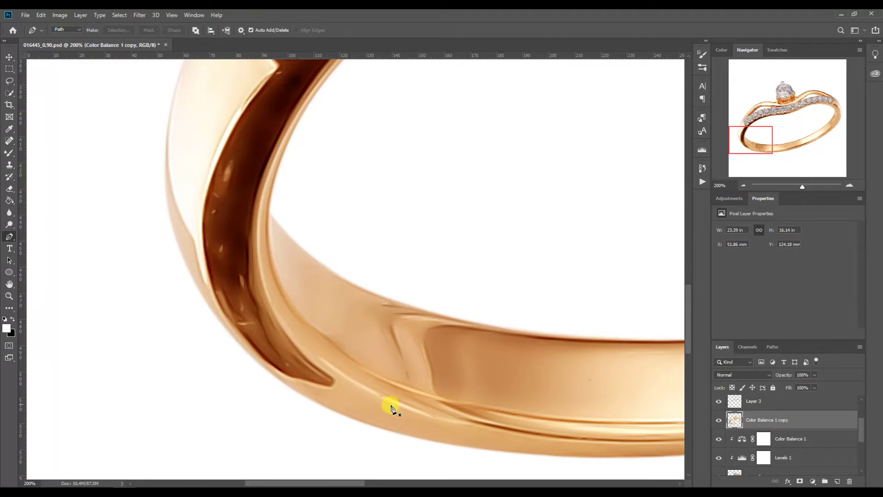
left_click_drag(731, 143, 698, 142)
left_click_drag(281, 76, 80, 275)
left_click_drag(226, 216, 211, 360)
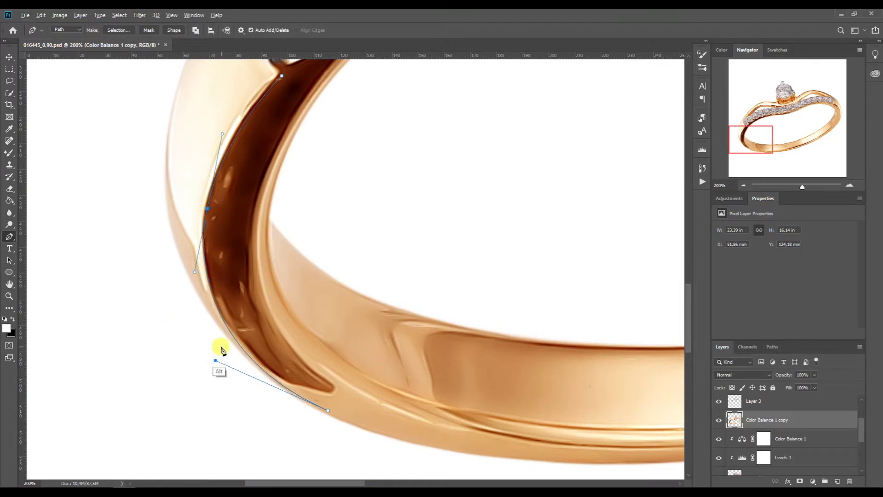
Step: Trace the path along the lower edges of the small stones on the left part of the row
scroll(211, 361, "up", 5)
left_click(282, 299)
left_click(275, 284)
left_click_drag(326, 286, 339, 247)
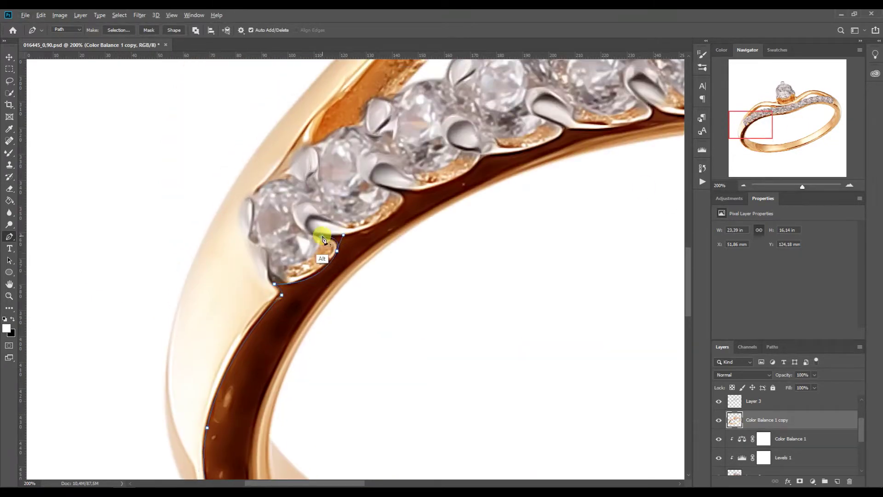
mouse_move(403, 197)
left_mouse_down()
mouse_move(420, 221)
mouse_move(387, 221)
mouse_move(403, 197)
left_mouse_up()
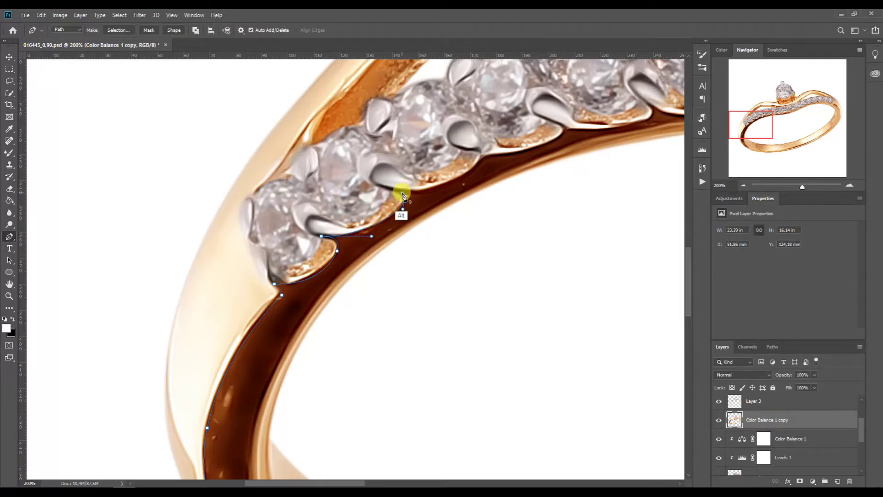
left_click_drag(566, 128, 562, 154)
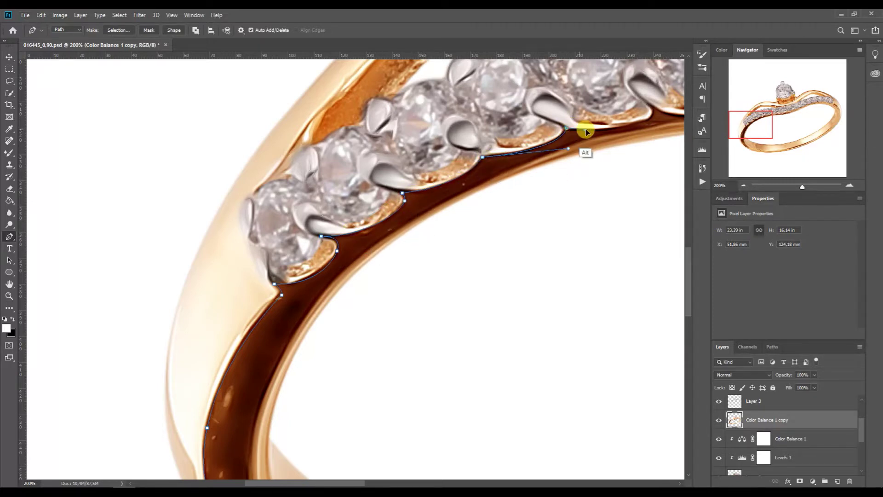
left_click_drag(740, 115, 755, 113)
left_click_drag(430, 134, 445, 149)
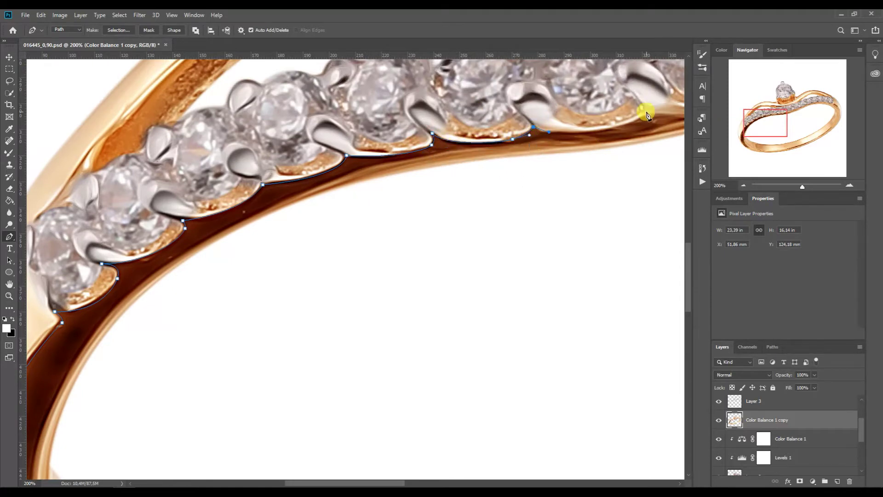
Step: Continue the path beneath the small stones from the middle of the row towards its right end
left_click_drag(552, 134, 490, 188)
left_click_drag(635, 117, 607, 156)
left_click_drag(644, 114, 426, 203)
left_click_drag(511, 165, 499, 197)
left_click_drag(593, 138, 569, 170)
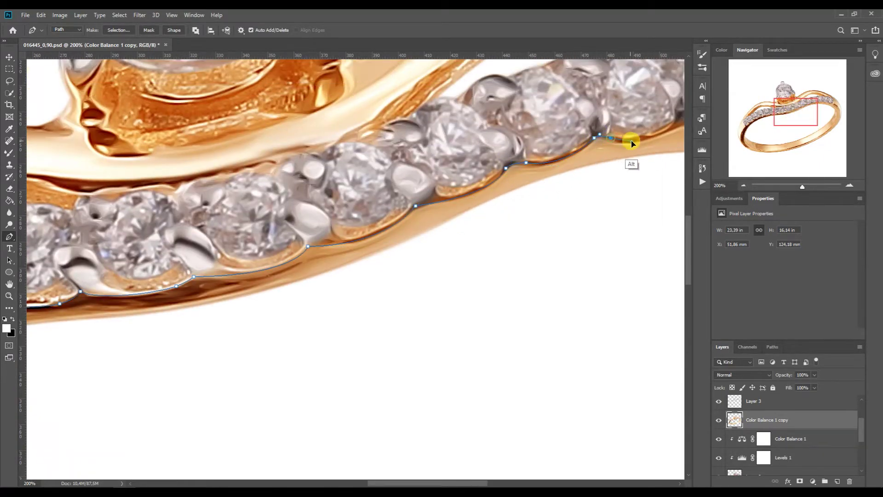
left_click_drag(631, 144, 508, 214)
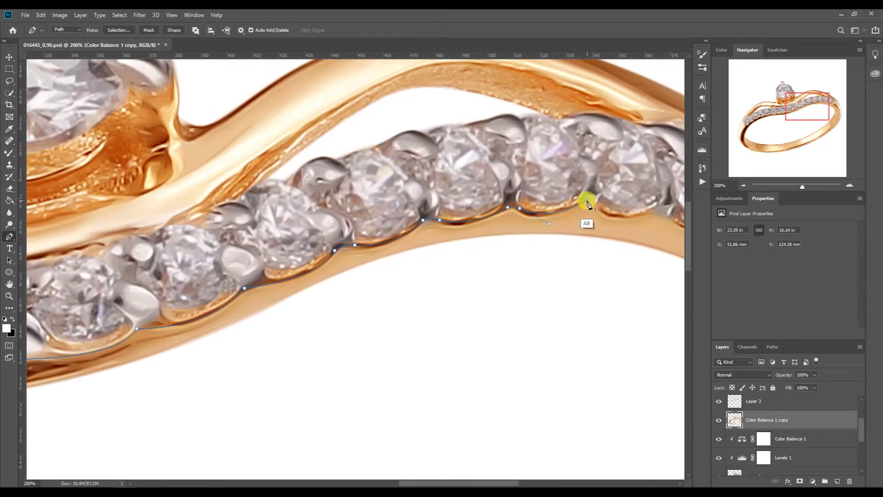
Step: Carry the path around the right end of the stone row and down the band's right outer edge
left_click_drag(677, 211, 417, 152)
left_click_drag(489, 173, 623, 251)
left_click_drag(810, 120, 810, 137)
left_click_drag(594, 157, 554, 289)
left_click(451, 314)
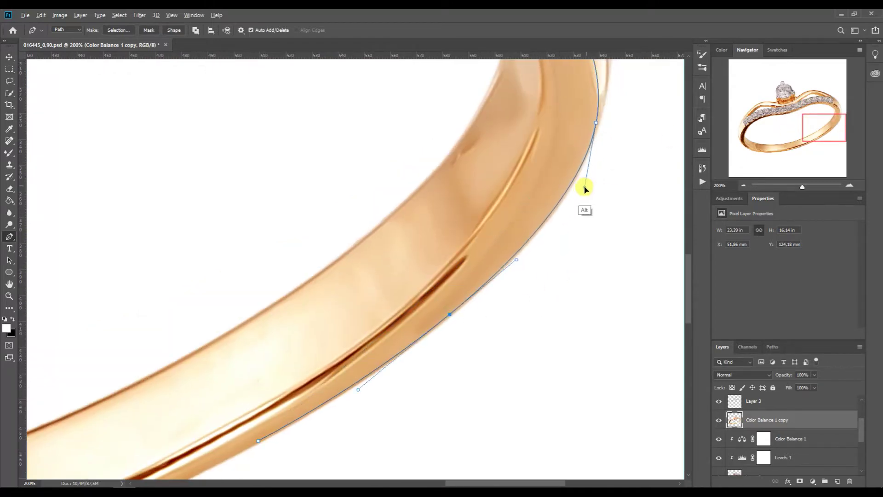
Step: Fit the path to the outer edge of the band's lower right portion with curved anchor points
left_click_drag(807, 135, 785, 148)
scroll(331, 242, "down", 3)
scroll(656, 170, "up", 2)
left_click_drag(87, 309, 387, 289)
left_click_drag(558, 184, 372, 259)
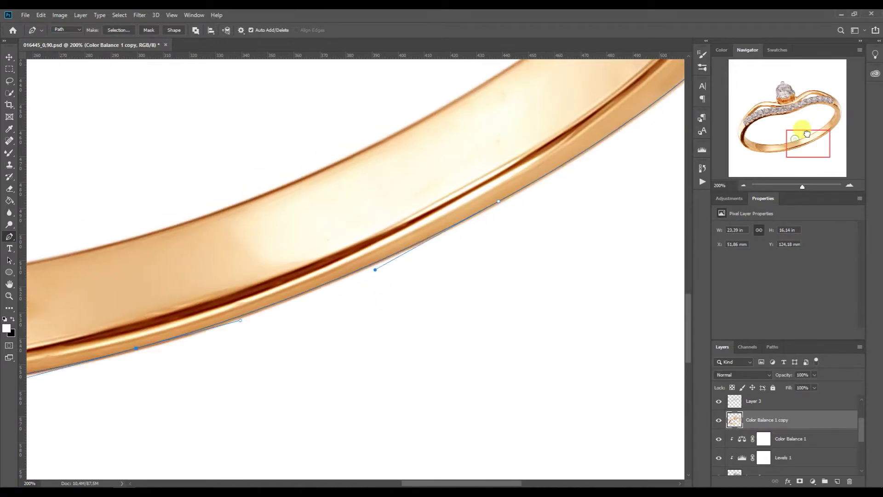
left_click_drag(436, 242, 483, 209)
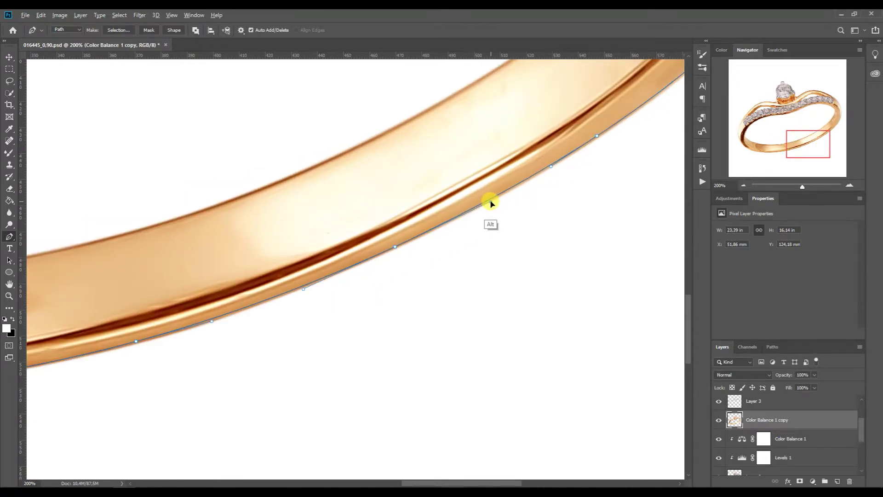
Step: Trace the band's bottom outer edge leftwards and join the path to its start beside the dark strip
scroll(465, 289, "left", 3)
left_click_drag(802, 140, 756, 149)
left_click_drag(676, 270, 449, 320)
scroll(644, 236, "right", 4)
scroll(643, 236, "up", 1)
left_click(325, 317)
scroll(619, 273, "left", 6)
scroll(618, 272, "up", 2)
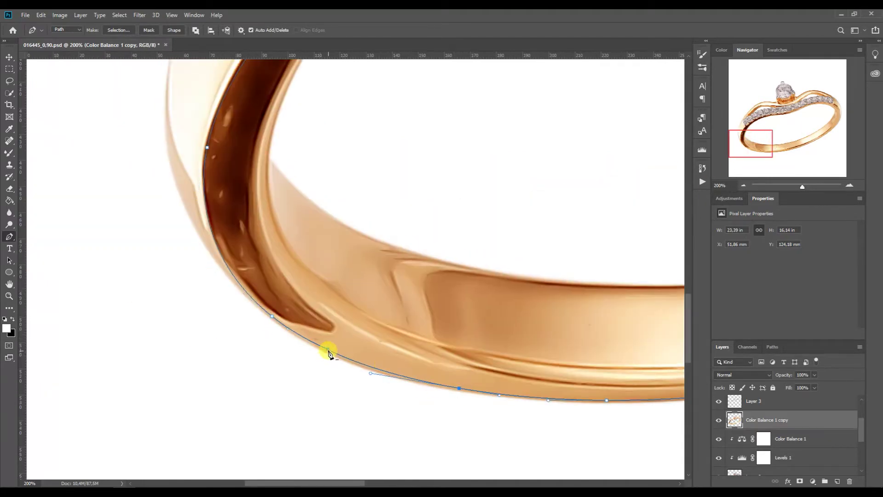
Step: Draw an inner path along the left side's inner rim and on along the front rim of the band's bottom
left_click_drag(757, 144, 757, 132)
left_click_drag(388, 152, 292, 223)
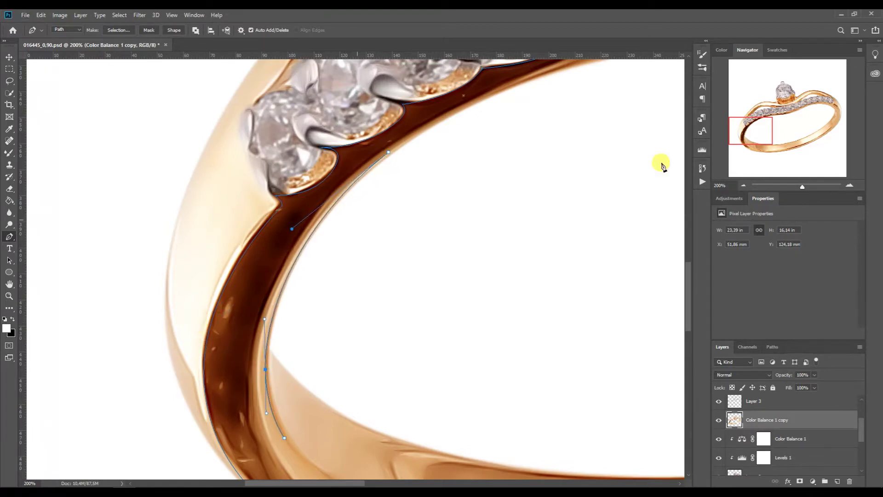
scroll(303, 239, "down", 4)
scroll(650, 415, "right", 4)
left_click_drag(617, 382, 258, 447)
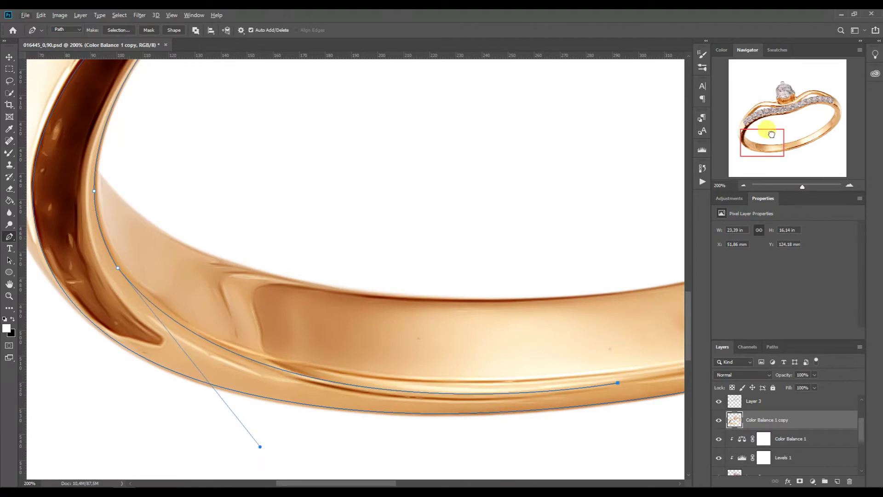
Step: Continue the inner path along the front rim of the band's lower right portion with fitted curved anchor points
scroll(414, 400, "right", 5)
scroll(648, 151, "up", 3)
scroll(648, 150, "down", 5)
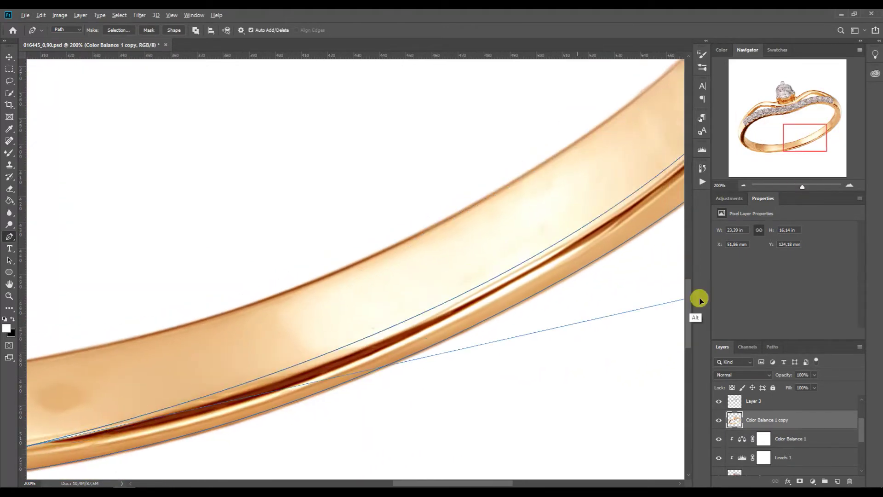
left_click(592, 303)
scroll(601, 211, "left", 4)
left_click(288, 388, "alt")
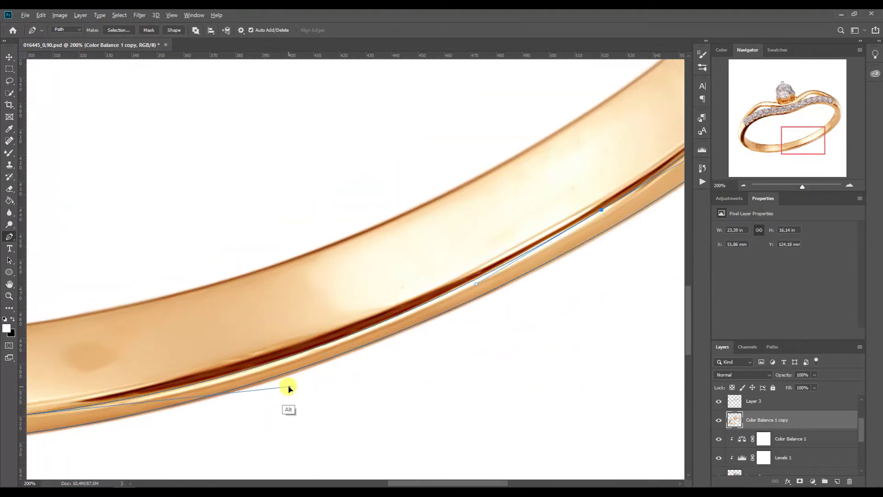
left_click_drag(791, 137, 780, 142)
left_click_drag(458, 350, 454, 347)
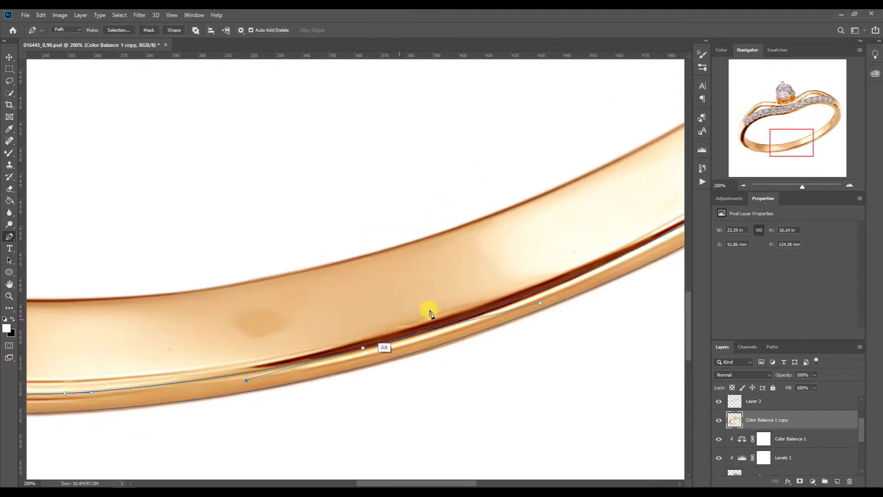
Step: Carry the inner path around the band's right inner edge and along the metal rim beneath the right half of the stone row
left_click(820, 113)
mouse_move(491, 124)
left_mouse_down()
mouse_move(535, 161)
mouse_move(620, 168)
mouse_move(584, 213)
left_mouse_up()
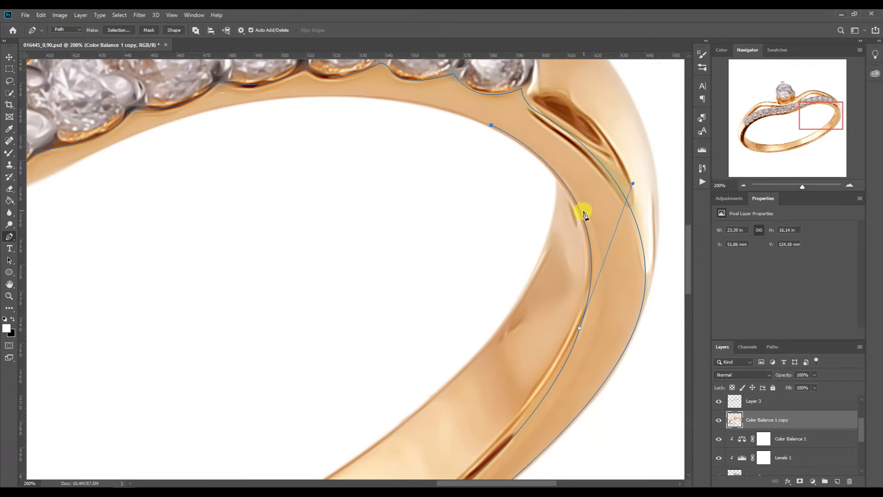
left_click_drag(483, 123, 558, 163)
left_click_drag(192, 180, 230, 184)
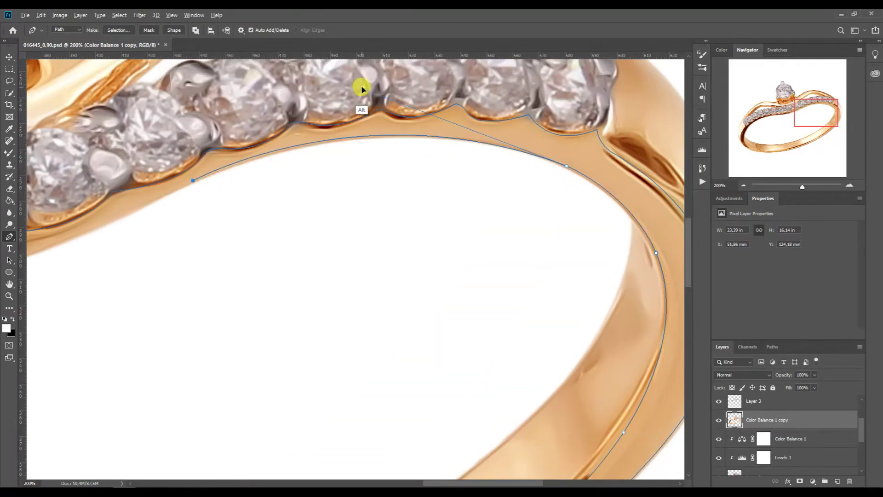
left_click(361, 136)
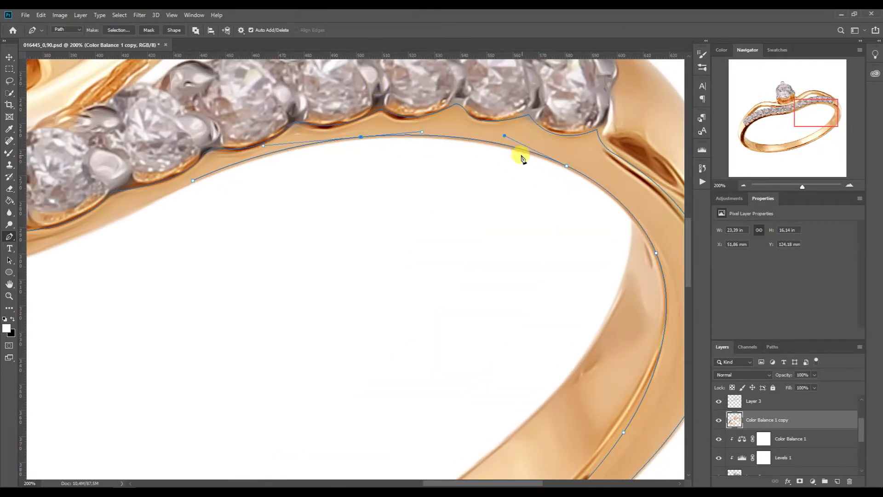
left_click(193, 182, "ctrl+alt")
Step: Trace the rim beneath the left half of the stone row and join the inner path to its start on the left side
left_click_drag(150, 203, 495, 196)
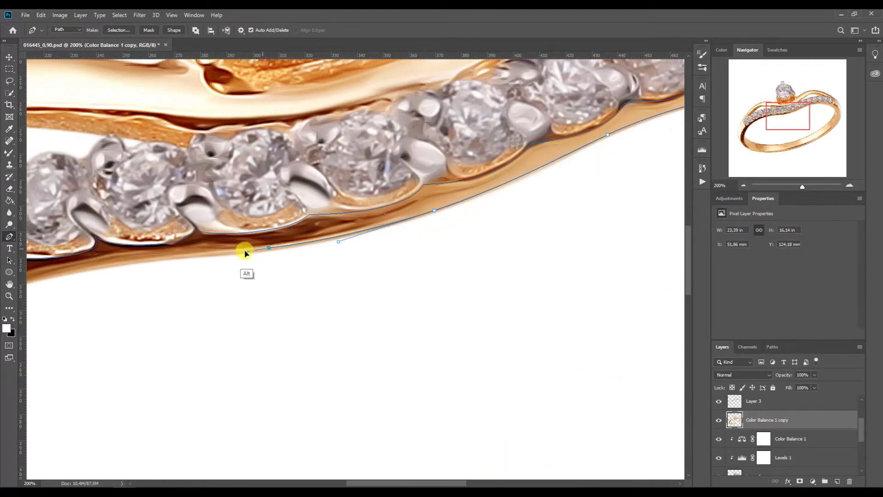
left_click(269, 251, "alt")
left_click_drag(405, 204, 645, 171)
left_click_drag(409, 221, 214, 232)
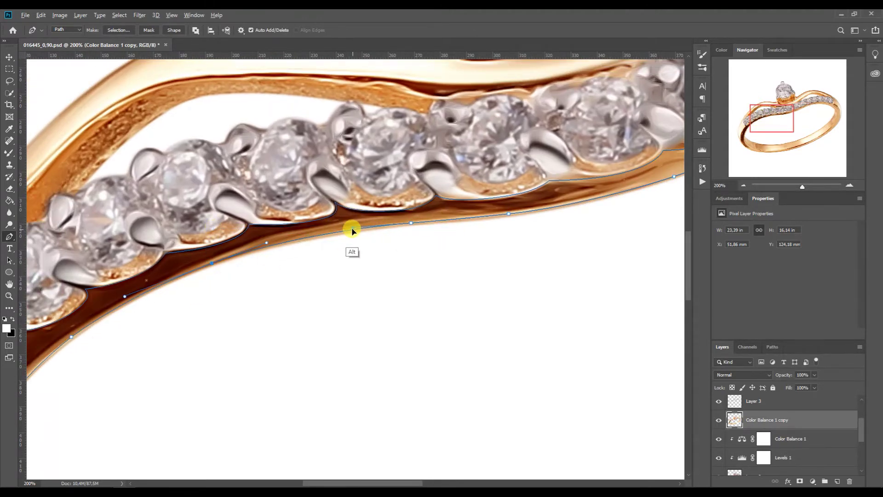
left_click(740, 187)
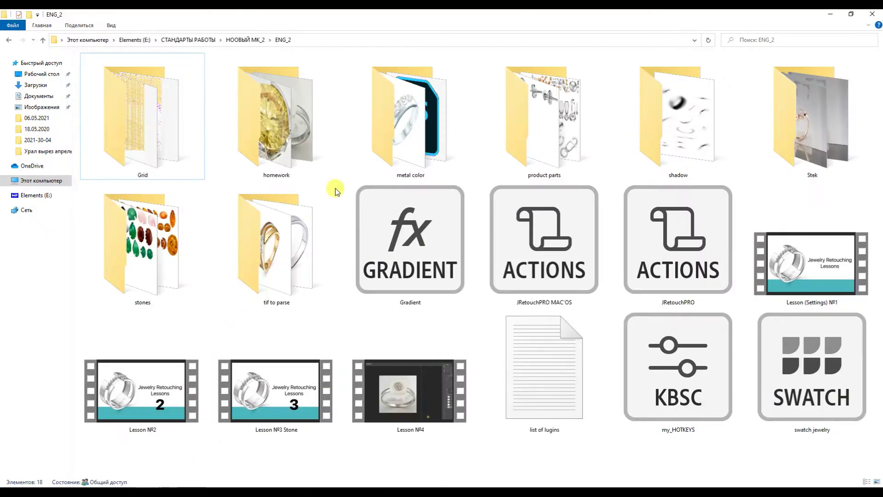
Step: Open glare-parts.tif from the product parts folder
double_click(544, 119)
left_click(793, 272)
scroll(792, 239, "down", 2)
scroll(792, 239, "up", 2)
scroll(781, 221, "down", 2)
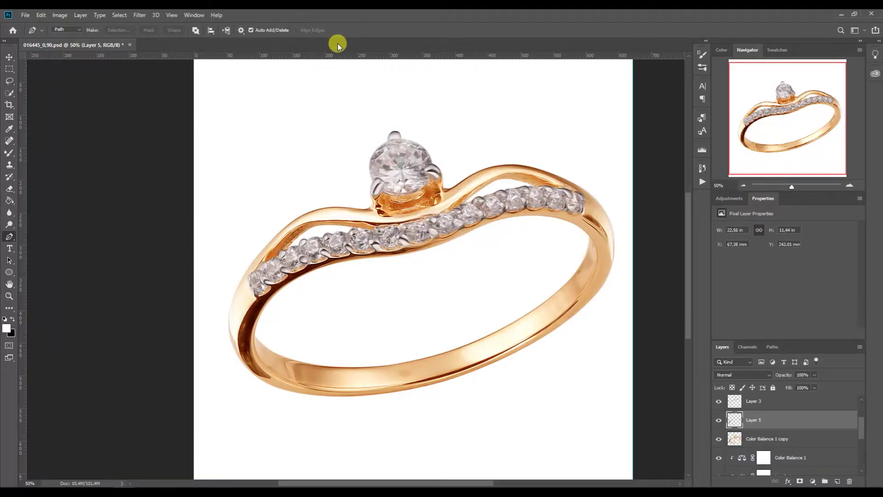
Step: Bring a curved gold glare strip into the ring document, flip it horizontally and fit it over the band's left side
left_click(10, 58)
left_click_drag(247, 317, 400, 338)
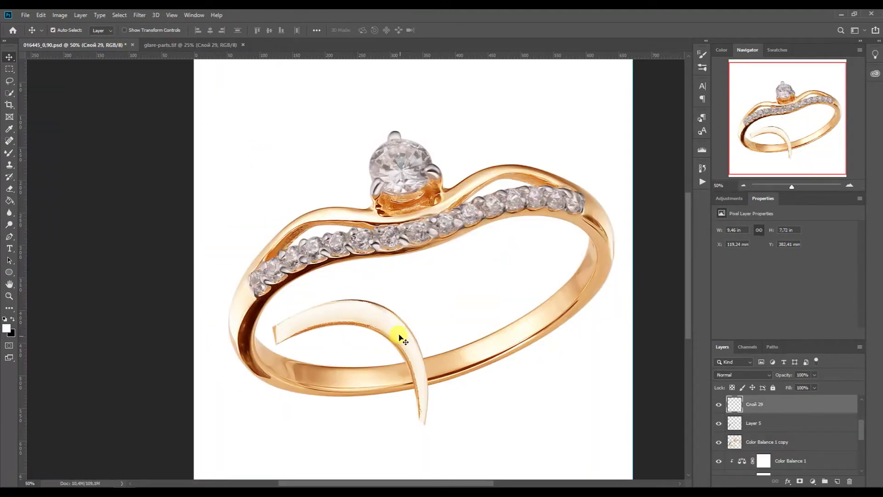
key("ctrl+t")
left_click_drag(465, 319, 453, 357)
right_click(405, 354)
left_click(453, 478)
left_click_drag(349, 294, 258, 358)
key("Return")
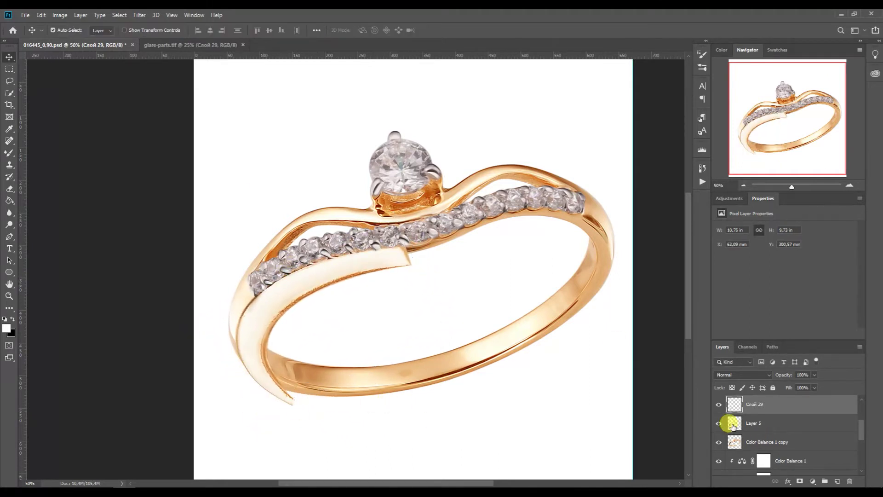
Step: Clip the glare strip to Layer 5 and warp it to follow the left side of the band and the rim under the stones
left_click(731, 416, "alt")
key("ctrl+t")
left_click(412, 30)
left_click_drag(345, 300, 233, 404)
left_click_drag(412, 406, 449, 357)
left_click_drag(326, 383, 332, 380)
left_click_drag(232, 414, 227, 420)
left_click_drag(344, 341, 341, 283)
left_click_drag(413, 245, 538, 204)
left_click_drag(538, 258, 401, 332)
key("Escape")
Step: Warp the clipped strip again, extending it along the band's bottom and up towards the right end of the stone row
key("ctrl+t")
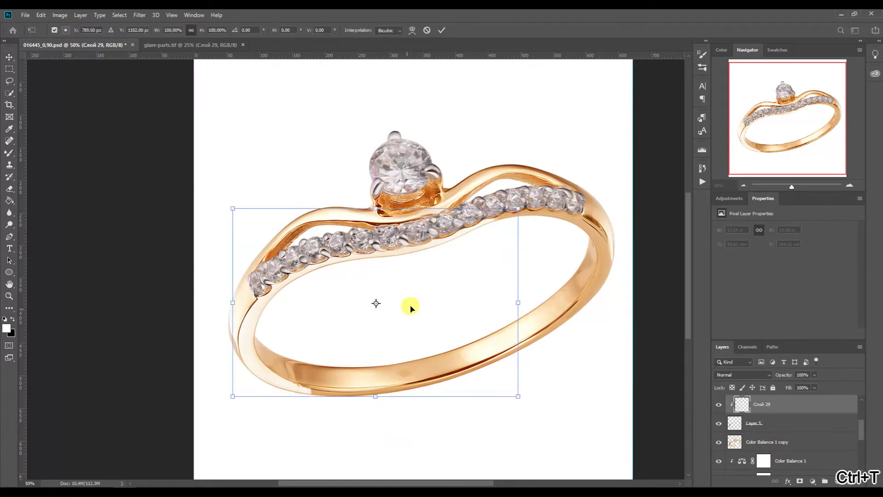
right_click(410, 302)
left_click(450, 366)
left_click_drag(492, 407, 492, 404)
left_click_drag(232, 396, 230, 412)
left_click_drag(325, 413, 433, 387)
left_click_drag(519, 203, 573, 227)
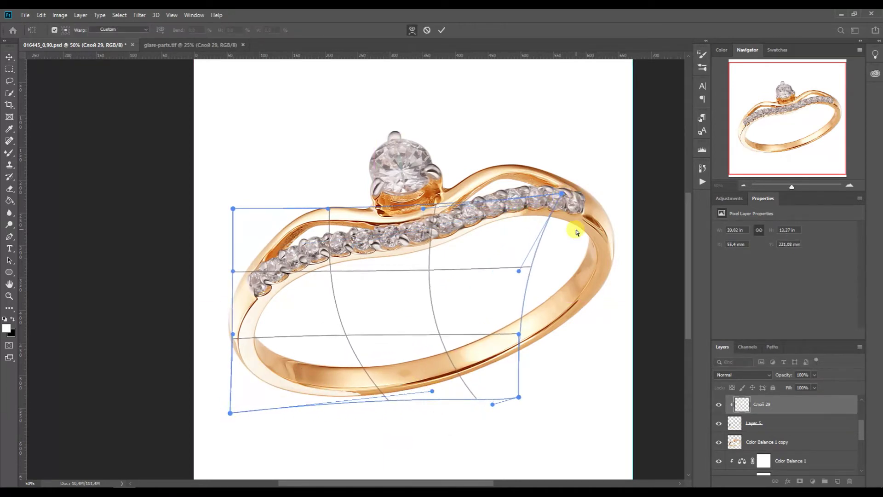
key("Return")
Step: Duplicate the glare strip, clip the copy to Layer 5 and transform it to fit the band's right side
key("ctrl+j")
key("ctrl+t")
left_click_drag(500, 305, 581, 256)
key("Return")
left_click(737, 412, "alt")
key("ctrl+t")
left_click_drag(256, 196, 282, 218)
left_click_drag(440, 352, 364, 395)
left_click_drag(586, 298, 609, 296)
key("Return")
Step: Warp the copied glare strip to cover the remaining gap along the band's lower edge
left_click(10, 189)
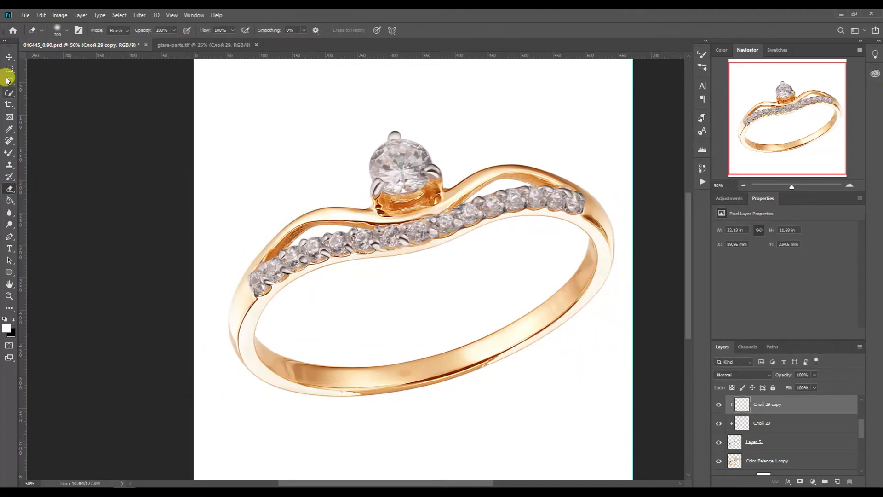
key("ctrl+t")
right_click(583, 331)
left_click(463, 406)
mouse_move(624, 398)
left_mouse_down()
mouse_move(642, 391)
mouse_move(253, 453)
mouse_move(634, 420)
left_mouse_up()
key("Return")
left_click(10, 153)
key("shift+b")
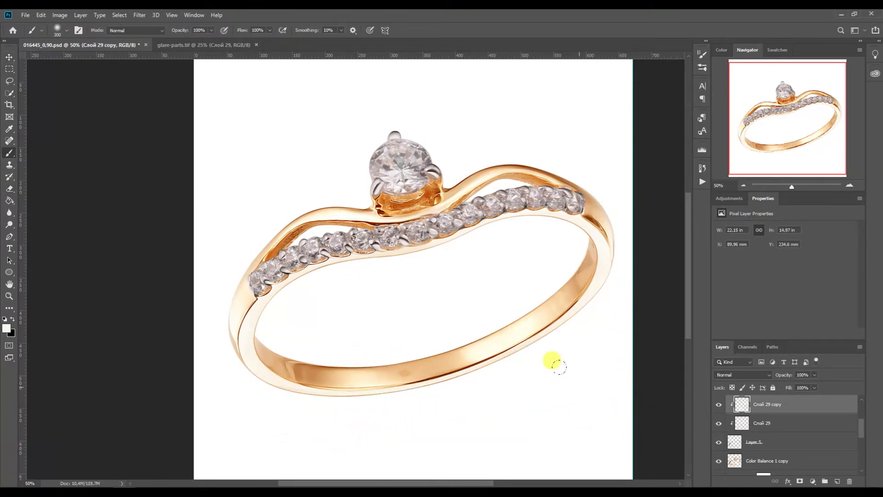
Step: On Color Balance 1 copy, outline the band's left outer shoulder beside the first stone with a curved path
key("p")
left_click(734, 465)
left_click(849, 185)
left_click(849, 185)
left_click_drag(759, 118, 744, 122)
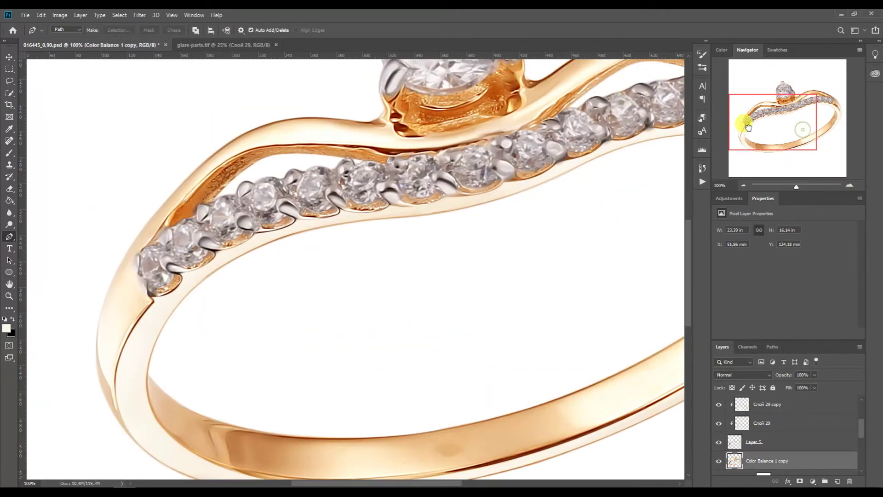
left_click(166, 204)
mouse_move(120, 423)
left_mouse_down()
mouse_move(53, 317)
mouse_move(50, 325)
left_mouse_up()
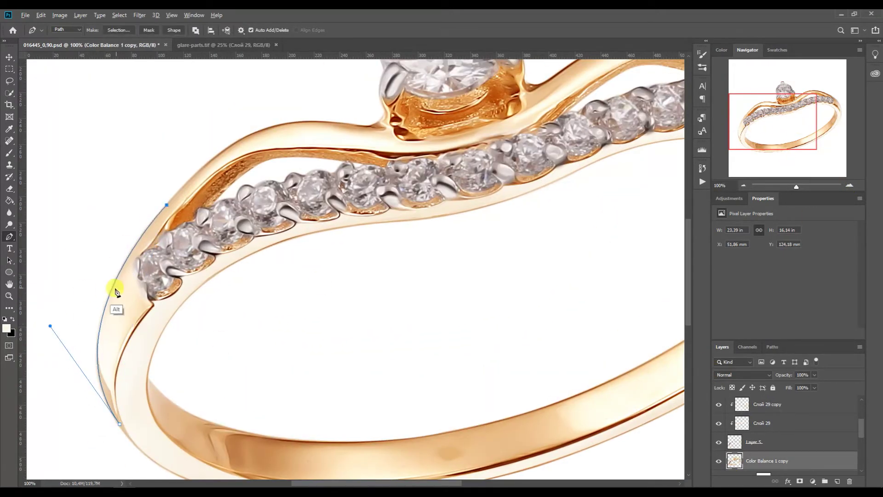
left_click_drag(88, 380, 86, 379)
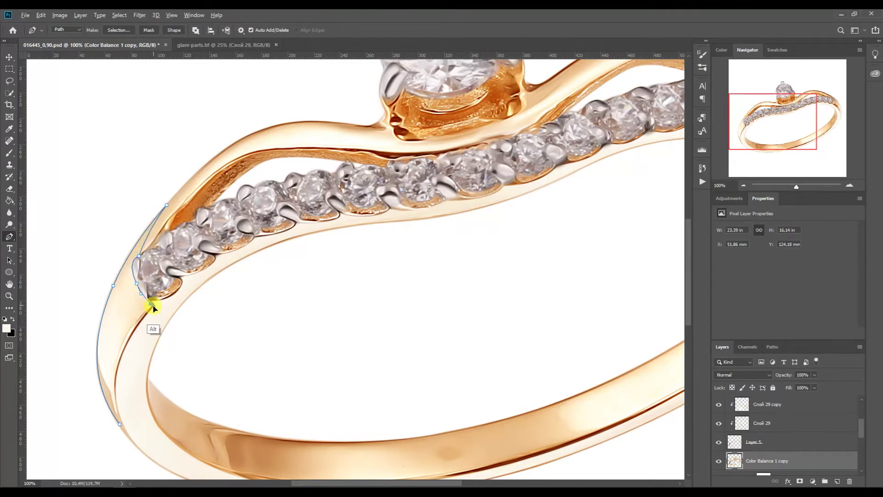
left_click_drag(122, 345, 96, 368)
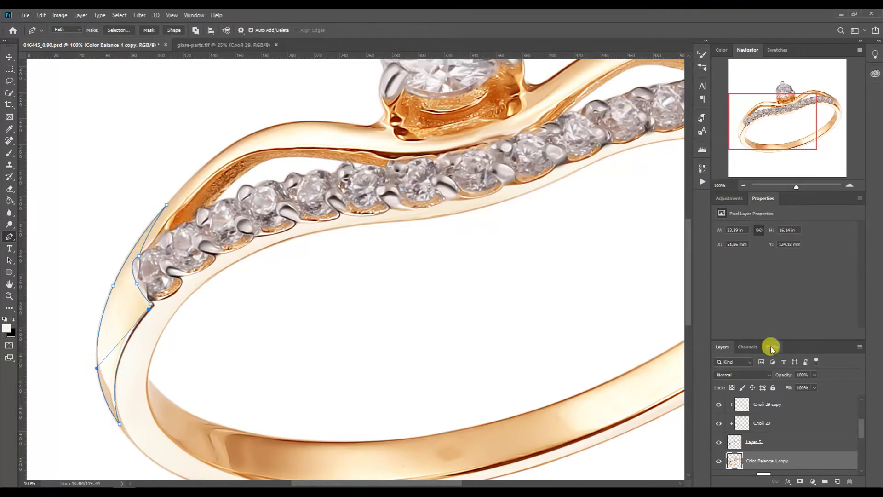
Step: Bring a glare piece from glare-parts.tif into the ring document and rotate it about 15° over the left shoulder
key("v")
left_click(178, 46)
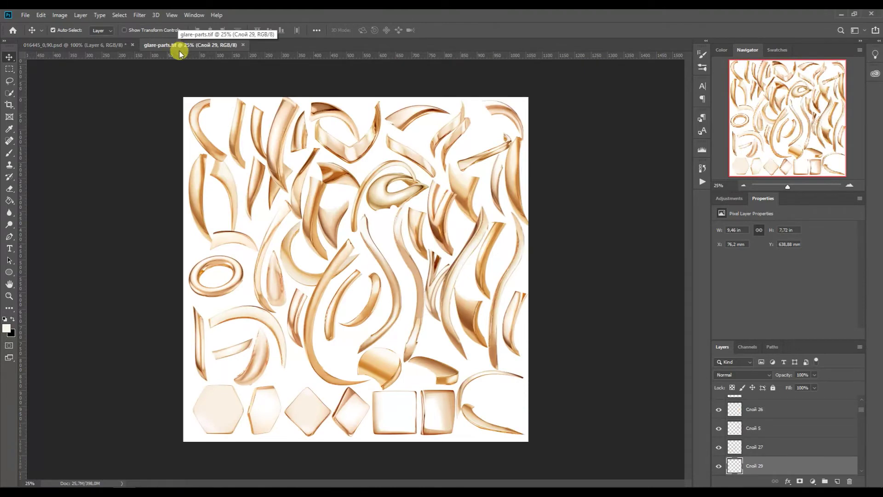
left_click_drag(434, 280, 439, 294)
left_click_drag(160, 119, 284, 201)
key("ctrl+t")
left_click_drag(136, 316, 148, 329)
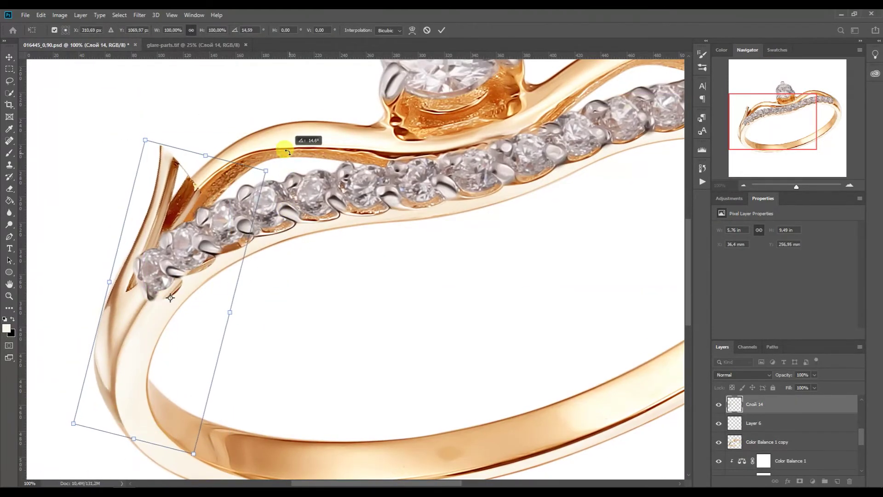
key("Return")
Step: Clip the glare piece to Layer 6 and warp it so its highlights follow the curve of the left shoulder
left_click(733, 414, "alt")
key("ctrl+t")
right_click(187, 281)
left_click(207, 363)
left_click_drag(246, 144, 262, 161)
left_click_drag(148, 433, 96, 449)
left_click_drag(216, 355, 206, 351)
left_click_drag(91, 338, 97, 340)
left_click_drag(214, 253, 250, 199)
left_click_drag(93, 242, 88, 239)
left_click_drag(147, 152, 117, 149)
left_click_drag(86, 239, 82, 237)
left_click_drag(95, 339, 99, 338)
left_click_drag(154, 440, 150, 463)
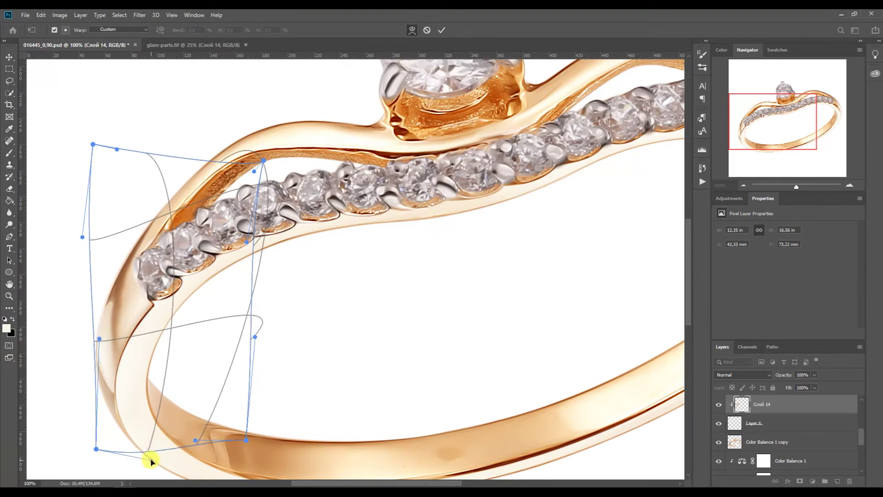
key("Return")
Step: Smooth the left shoulder's glare layer with the Blur Metal MAX action
left_click(702, 181)
double_click(609, 190, "ctrl")
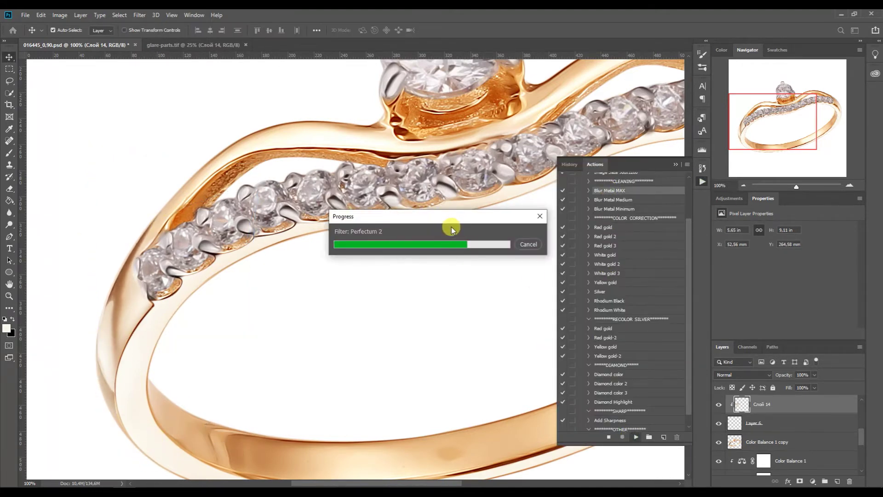
double_click(616, 371, "ctrl")
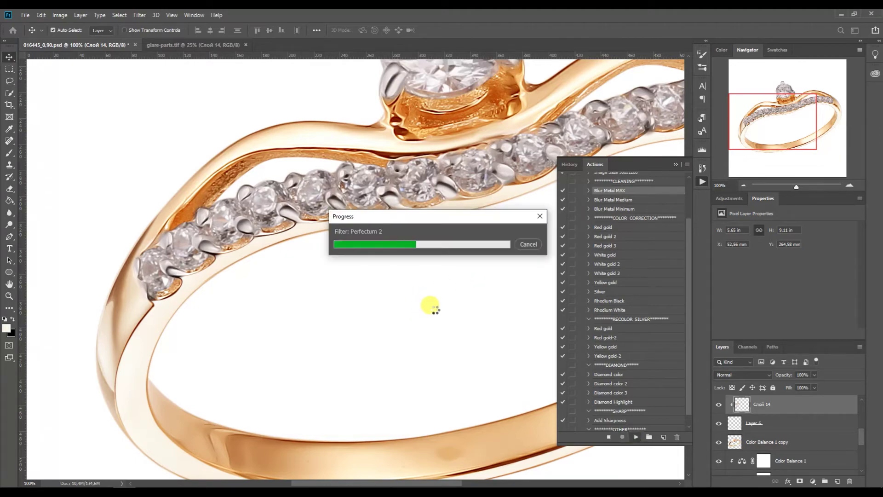
left_click(676, 165)
Step: On Color Balance 1 copy, trace a path along the upper edge of the band's inner surface from left to right end
left_click_drag(800, 124, 743, 189)
left_click(766, 441)
key("p")
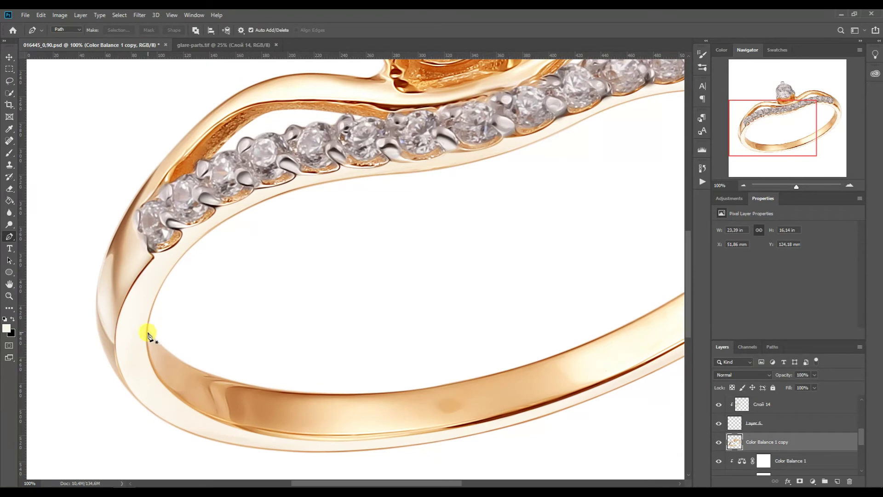
left_click_drag(559, 355, 273, 458)
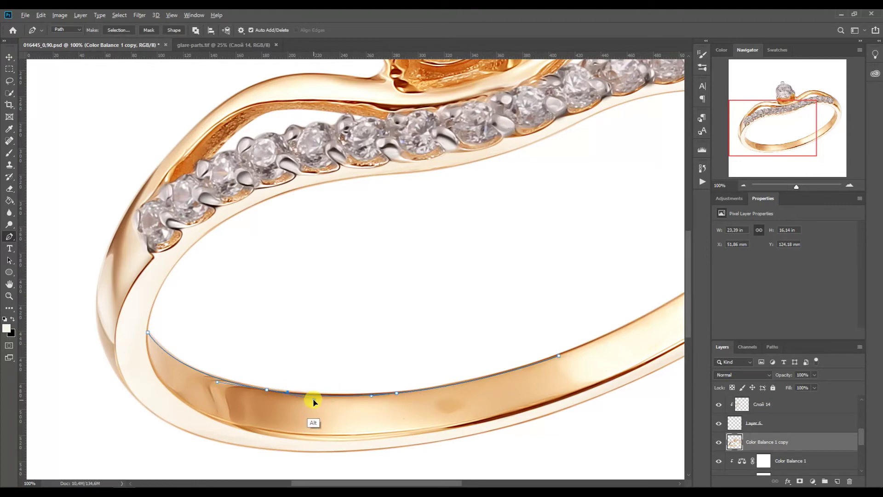
left_click_drag(560, 359, 386, 411)
left_click_drag(644, 184, 664, 294)
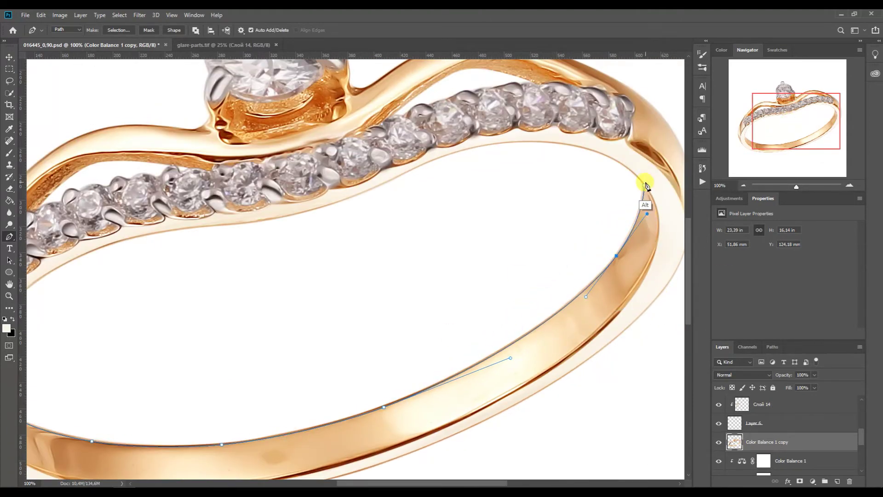
Step: Return the path along the inner surface's front rim to its start, convert it to a selection and copy the area to a new layer
left_click_drag(434, 432, 670, 329)
scroll(575, 262, "down", 5)
scroll(514, 297, "left", 5)
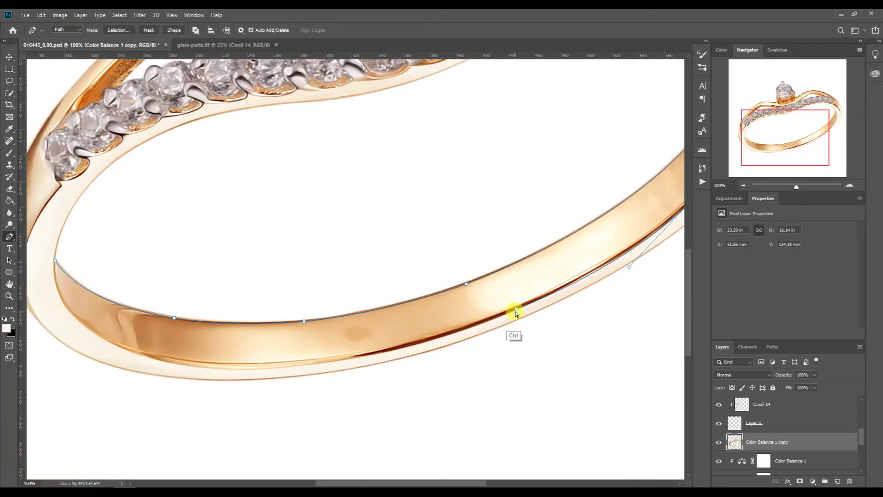
left_click_drag(410, 350, 183, 433)
left_click_drag(194, 366, 112, 357)
left_click_drag(364, 368, 389, 365)
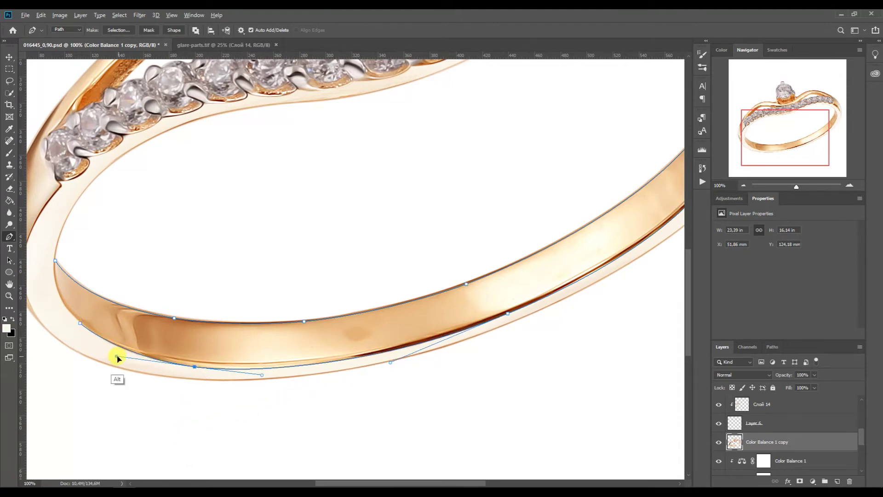
key("ctrl+Return")
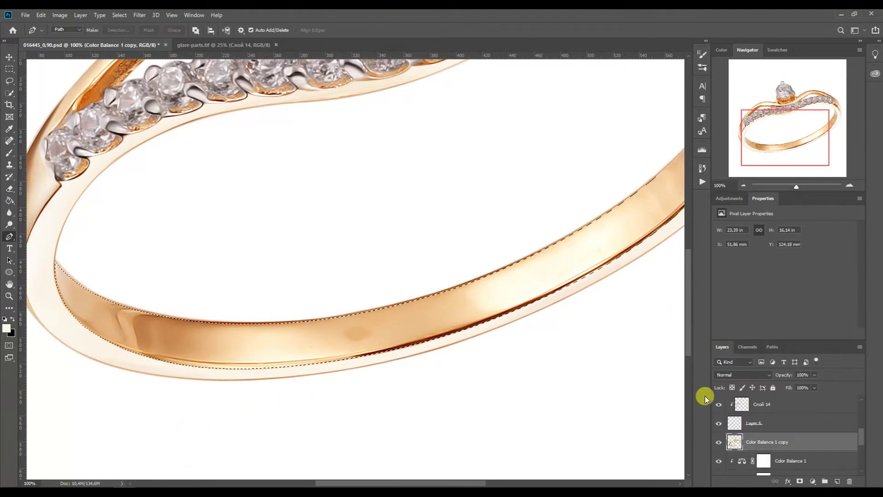
key("ctrl+j")
Step: Paint a sampled brown line along the upper edge of the band's inner surface with the Brush tool, and select Layer 7
key("b")
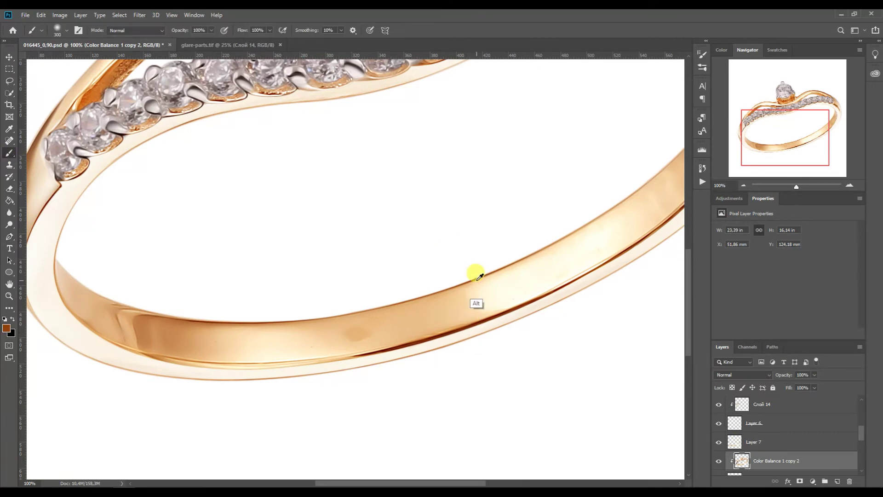
scroll(478, 276, "up", 3)
left_click(767, 131)
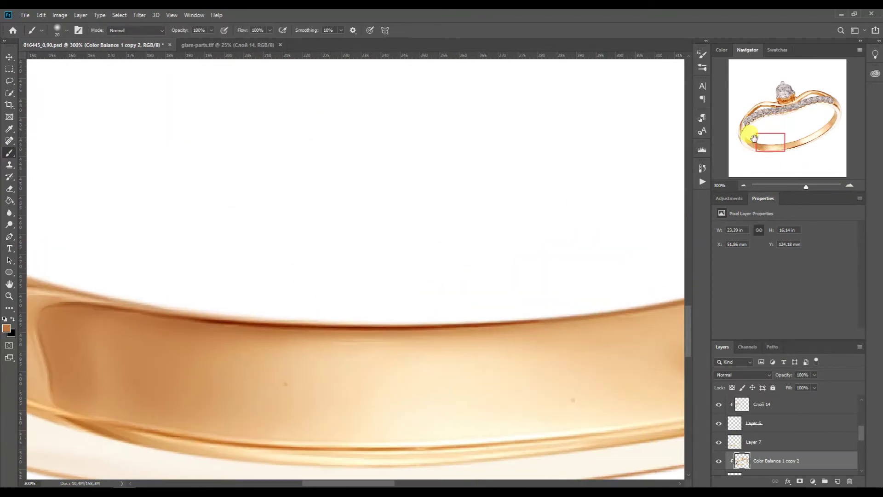
left_click_drag(105, 292, 257, 325)
left_click_drag(629, 194, 339, 394)
left_click_drag(675, 258, 613, 203)
left_click_drag(791, 121, 828, 117)
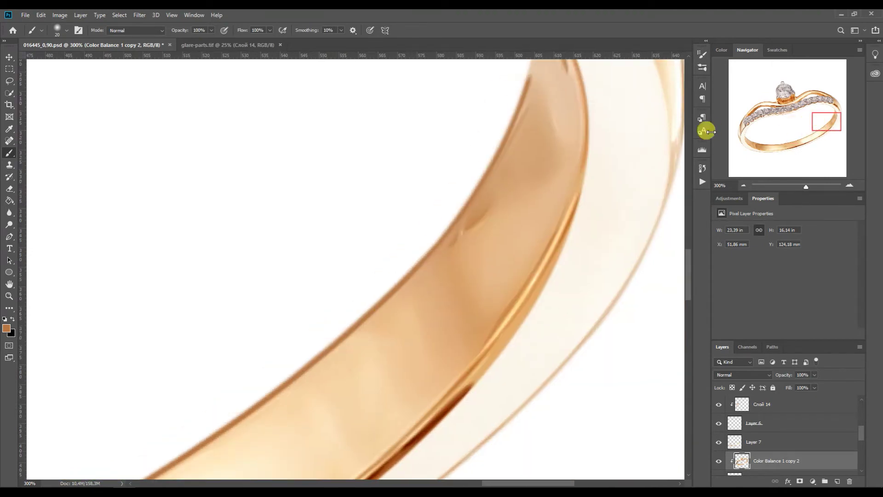
scroll(538, 247, "down", 5)
left_click(747, 468)
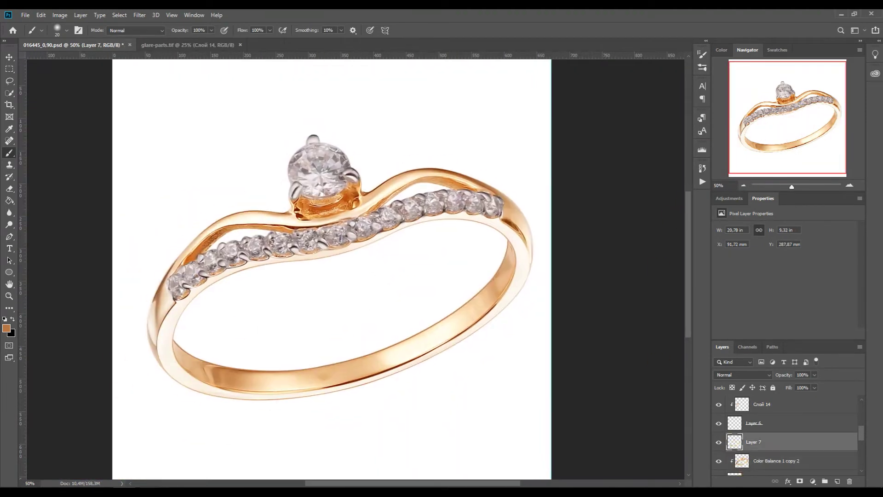
Step: Open ring shanks-4.tif as a further document for picking a band reflection
key("alt+Tab")
scroll(312, 410, "down", 1)
left_click(290, 423)
left_click_drag(291, 420, 424, 57)
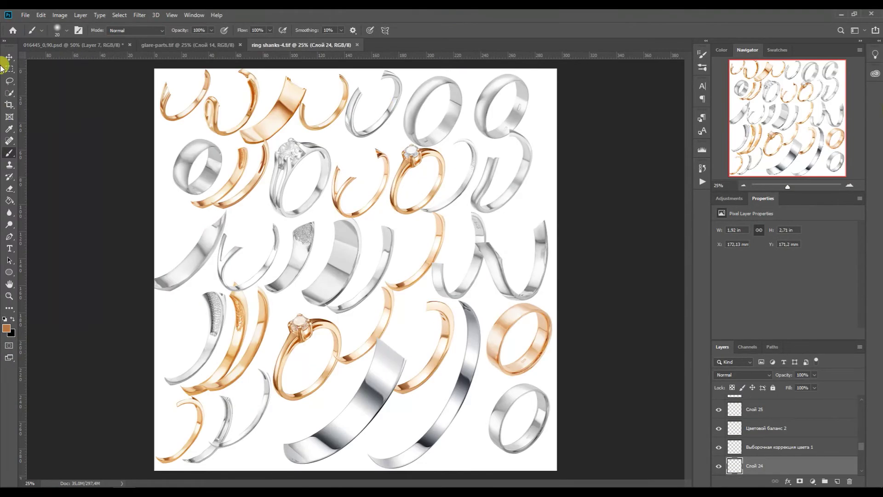
Step: Bring a gold shank piece into the ring document, fit it over the band's inner surface and clip it to Layer 7
left_click_drag(302, 264, 536, 256)
key("ctrl+t")
left_click_drag(429, 359, 432, 367)
key("Return")
left_click(729, 412, "alt")
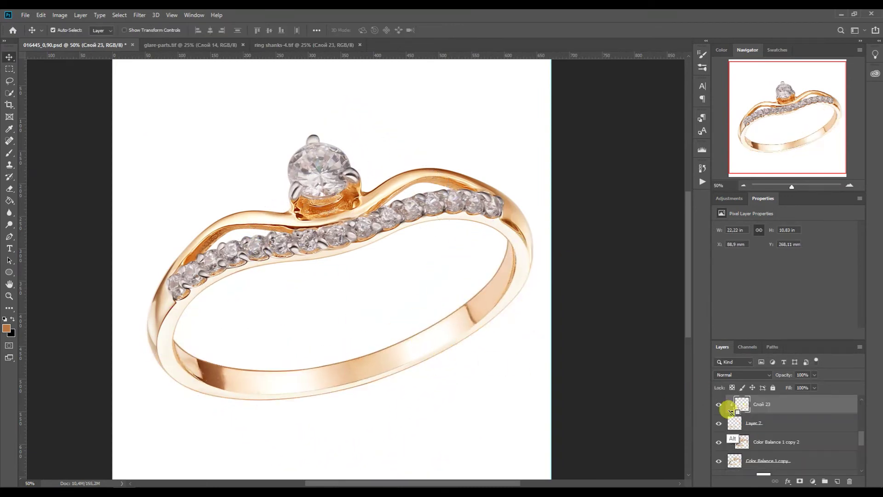
Step: Warp the clipped shank piece to follow the band's inner surface and smooth it with the Blur Metal MAX action
key("ctrl+t")
right_click(414, 344)
left_click(416, 405)
left_click_drag(416, 406, 403, 381)
left_click_drag(539, 348, 516, 329)
left_click_drag(538, 287, 538, 277)
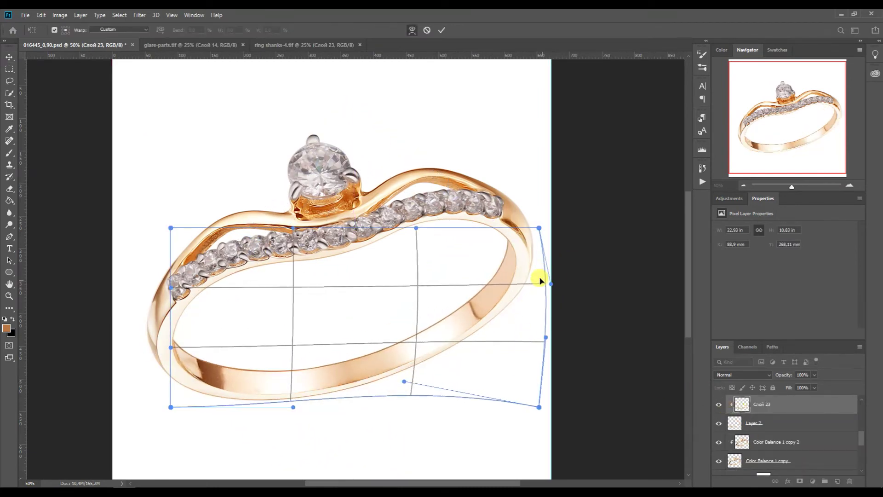
left_click_drag(416, 227, 437, 278)
left_click_drag(546, 335, 546, 331)
left_click_drag(170, 407, 162, 402)
left_click_drag(403, 381, 407, 384)
left_click_drag(546, 330, 544, 330)
key("Return")
left_click(702, 182)
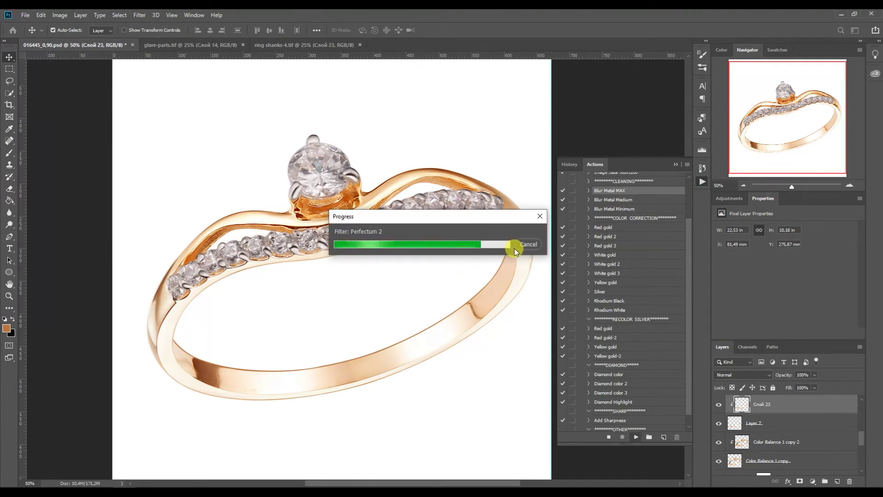
left_click(676, 164)
Step: Merge a duplicate of the metal layer group into a single layer and hide the original group
mouse_move(861, 433)
left_mouse_down()
mouse_move(861, 414)
mouse_move(861, 428)
left_mouse_up()
key("ctrl+j")
key("ctrl+e")
left_click(719, 419)
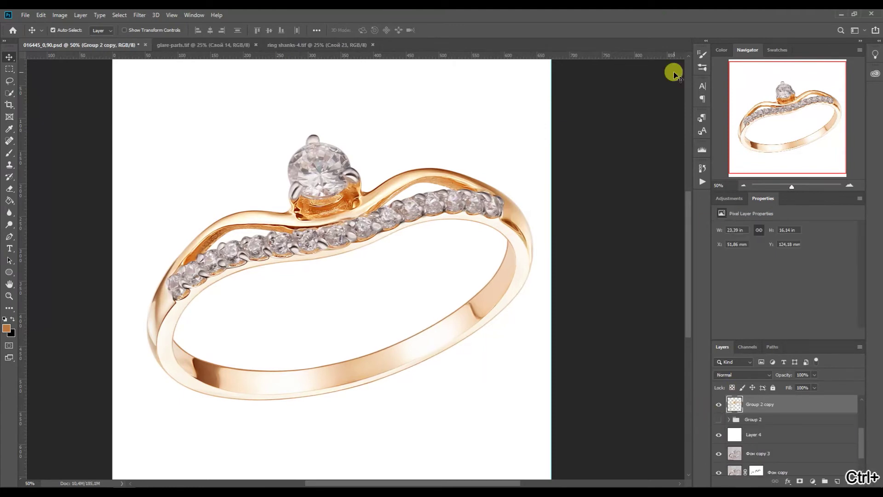
Step: Add a new layer and trace a thin closed path along the lower rim between the band's inner surface and front face
key("p")
key("ctrl+shift+alt+n")
key("ctrl+1")
left_click_drag(782, 118, 794, 133)
left_click_drag(636, 225, 290, 365)
left_click_drag(179, 403, 446, 390)
left_click_drag(409, 360, 574, 301)
left_click_drag(246, 403, 224, 410)
left_click_drag(461, 324, 415, 361)
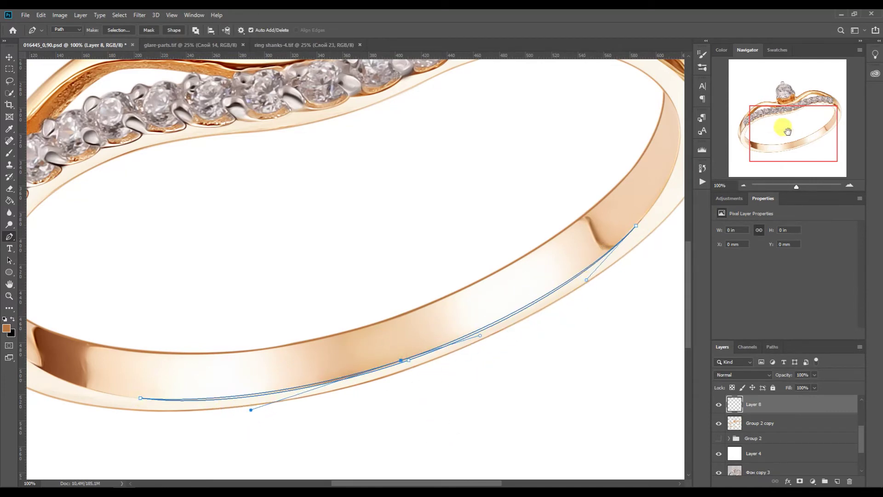
Step: Trace a second thin path along the left shoulder's front edge and turn both paths into a selection
left_click_drag(772, 118, 751, 115)
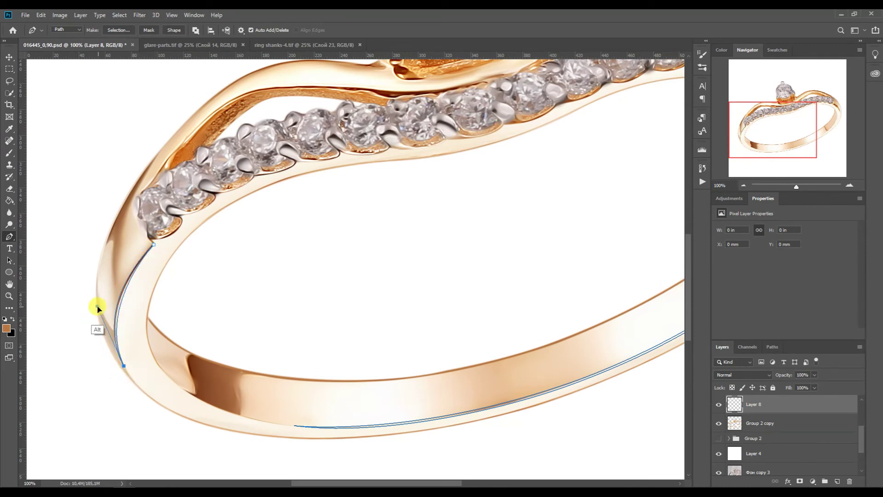
mouse_move(758, 126)
left_mouse_down()
mouse_move(785, 118)
mouse_move(769, 126)
left_mouse_up()
left_click(772, 346)
key("ctrl+Return")
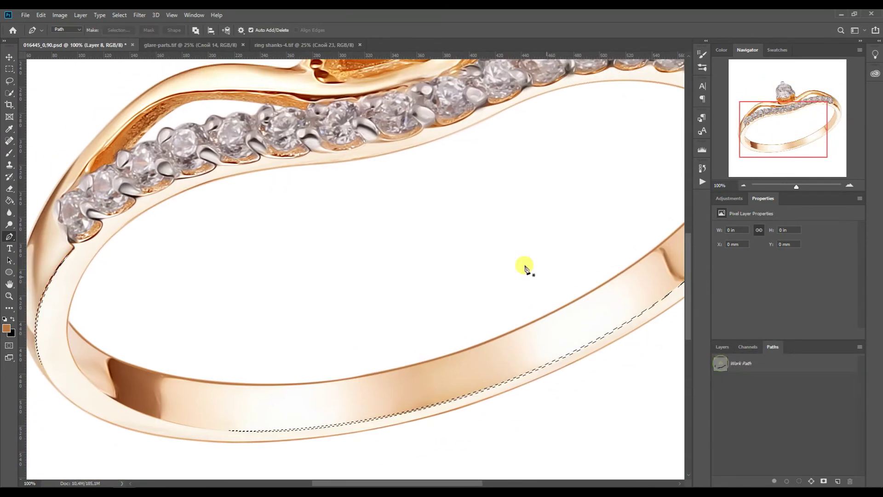
Step: Paint the selected thin strips on Layer 8 dark red with the Brush tool
left_click(9, 153)
mouse_move(63, 250)
left_mouse_down()
mouse_move(216, 374)
mouse_move(652, 299)
left_mouse_up()
key("ctrl+minus")
left_click(720, 346)
left_click_drag(777, 136, 773, 122)
Step: Soften the painted lines with a 1.0-pixel Gaussian Blur and merge Layer 8 with Group 2 copy
left_click(140, 14)
mouse_move(168, 119)
left_click(276, 157)
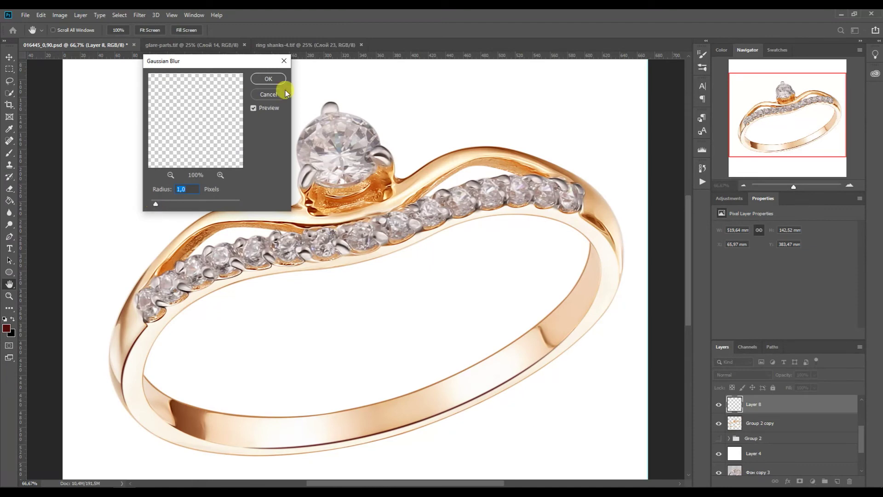
key("Return")
left_click(736, 421, "shift")
key("ctrl+e")
Step: Create a clipped duplicate of the merged metal layer and activate the Mixer Brush tool at the right shoulder
right_click(9, 153)
left_click(37, 181)
key("ctrl+plus")
key("ctrl+j")
key("ctrl+alt+g")
key("ctrl+plus")
key("ctrl+plus")
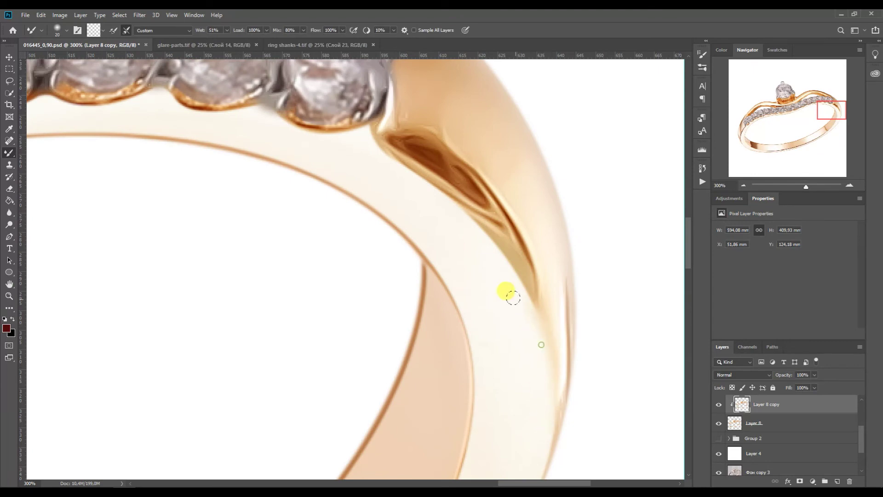
Step: Blend the edges of the dark groove on the right shoulder with the Mixer Brush, up to the last small stone
left_click_drag(453, 210, 369, 130)
key("bracketleft")
key("bracketleft")
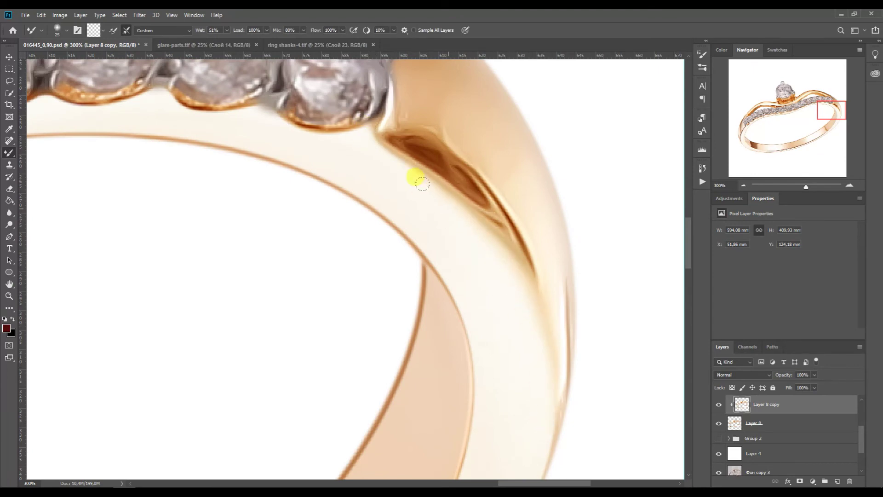
left_click_drag(449, 221, 382, 138)
key("bracketleft")
left_click_drag(529, 396, 535, 403)
key("bracketleft")
mouse_move(831, 110)
left_mouse_down()
mouse_move(732, 124)
mouse_move(768, 114)
mouse_move(732, 124)
mouse_move(745, 122)
mouse_move(749, 103)
mouse_move(828, 105)
left_mouse_up()
key("bracketright")
key("bracketright")
key("bracketright")
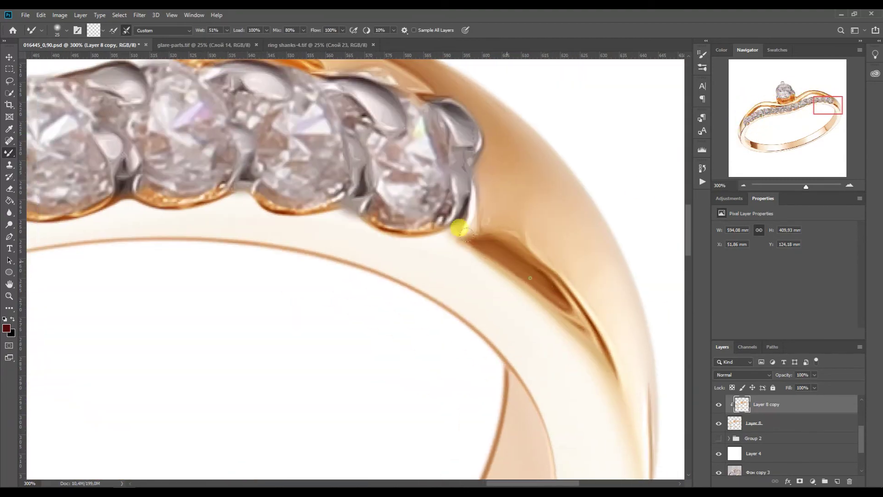
left_click_drag(559, 253, 491, 203)
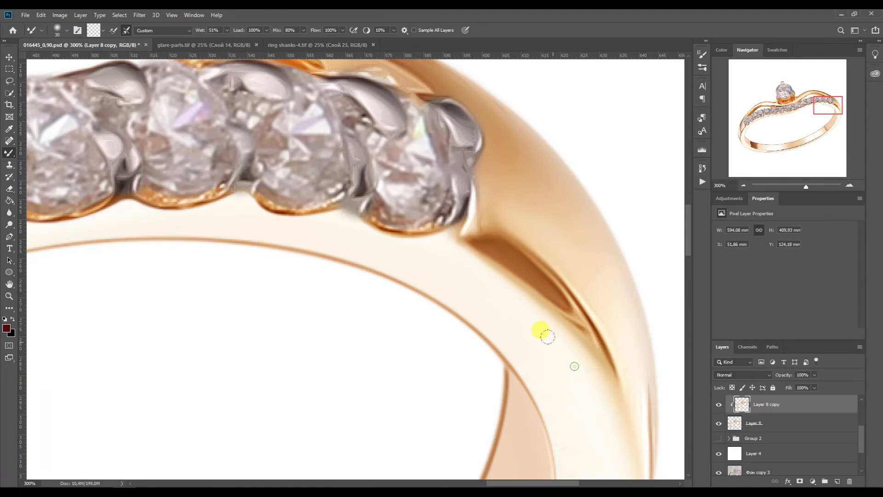
Step: Recolor the prongs on Layer 3 with the Silver color correction action
key("ctrl+0")
scroll(765, 420, "up", 2)
left_click(764, 431)
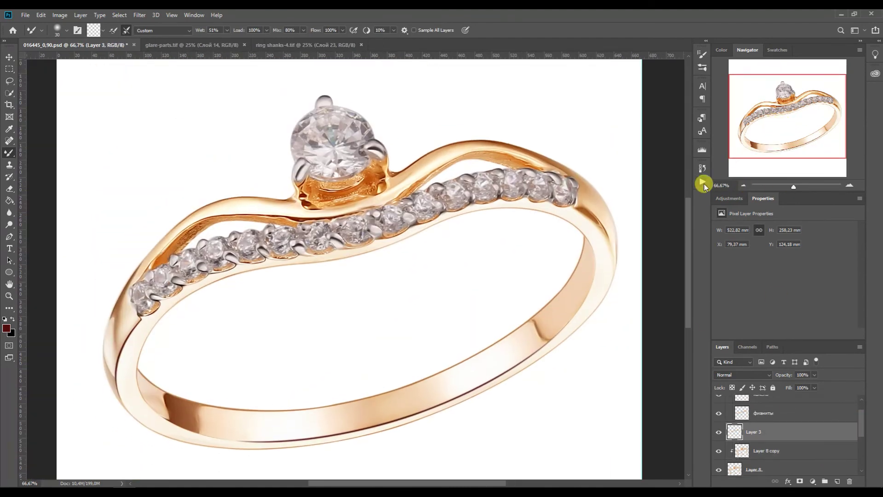
left_click(702, 182)
left_click(634, 434)
left_click(735, 421)
left_click(674, 161)
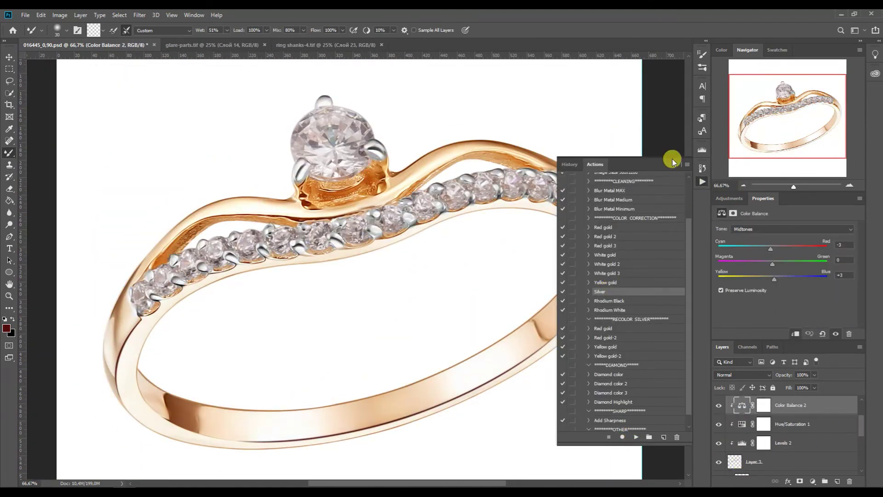
Step: Duplicate the фианиты layer as a clipped copy and sharpen it with the Add Sharpness action
scroll(870, 431, "up", 2)
left_click(773, 434)
key("ctrl+j")
left_click(703, 181)
left_click(616, 408)
left_click(635, 434)
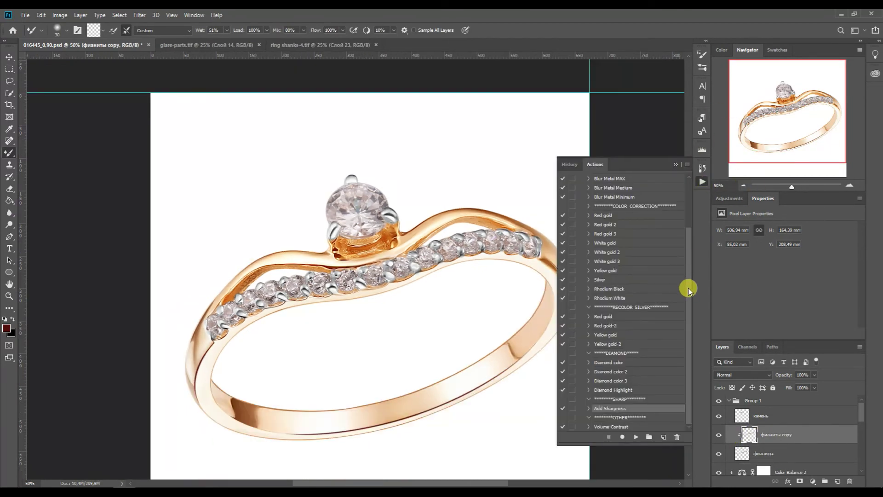
Step: Try the Diamond color 3 and Diamond color 2 actions on the фианиты copy, undoing each one
left_click(623, 384)
left_click(635, 435)
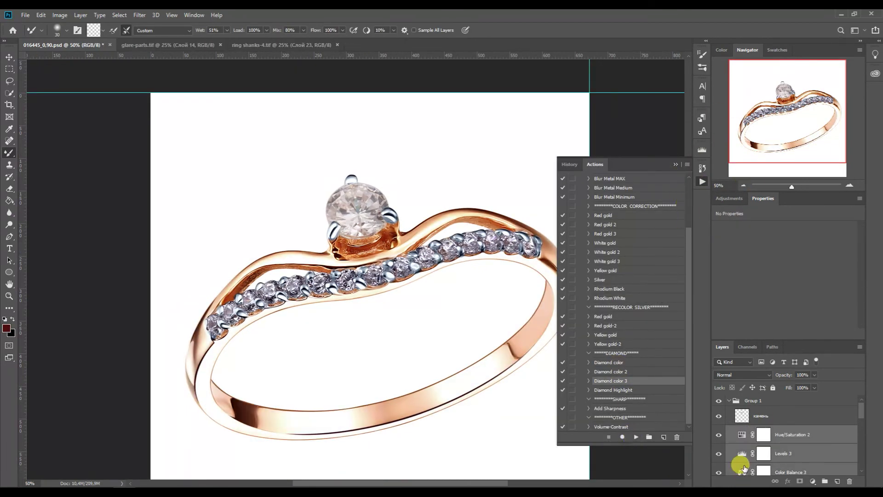
key("ctrl+z")
left_click(608, 371)
left_click(635, 436)
key("ctrl+z")
Step: Try the Diamond color action on the фианиты copy and raise the white input of its Levels adjustment
left_click(608, 362)
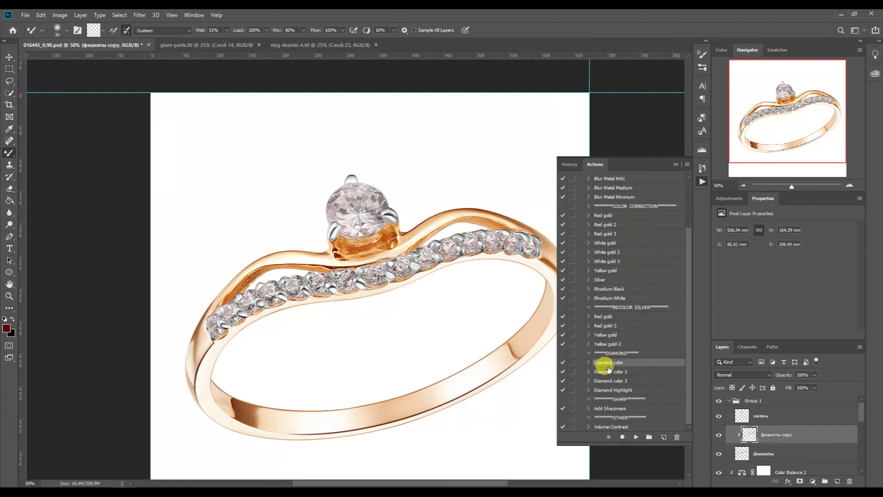
left_click(636, 436)
mouse_move(829, 295)
left_mouse_down()
mouse_move(788, 293)
mouse_move(838, 292)
left_mouse_up()
left_click(743, 185)
left_click(702, 182)
key("ctrl+e")
Step: Apply the Diamond color 2 action to the фианиты copy, with the Levels black input set to 67
left_click(703, 181)
left_click(607, 371)
left_click(636, 436)
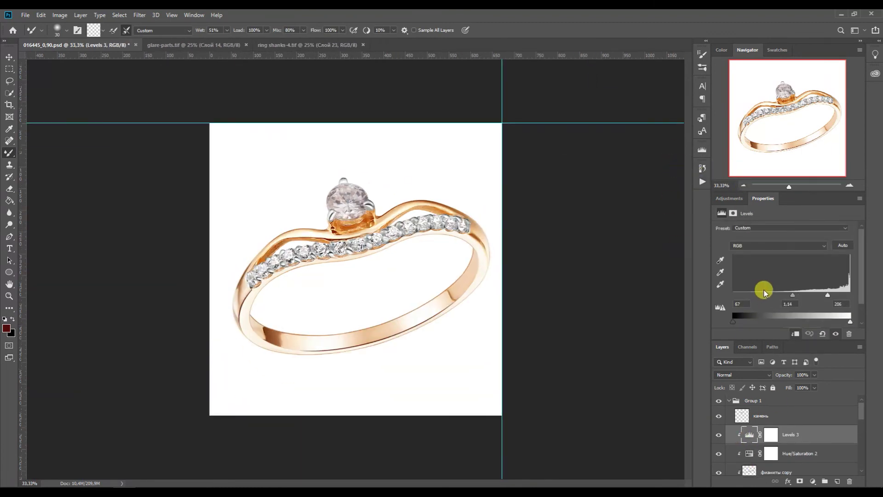
Step: Duplicate the камень layer as a clipped copy and sharpen it with the Add Sharpness action
key("alt+bracketright")
key("ctrl+j")
left_click(702, 181)
left_click(609, 408)
left_click(636, 436)
Step: Apply the Diamond color 2 action to the камень copy, set Levels black to 70 and midtones to 1.04, and raise the white input
left_click(702, 182)
left_click(608, 371)
left_click(636, 436)
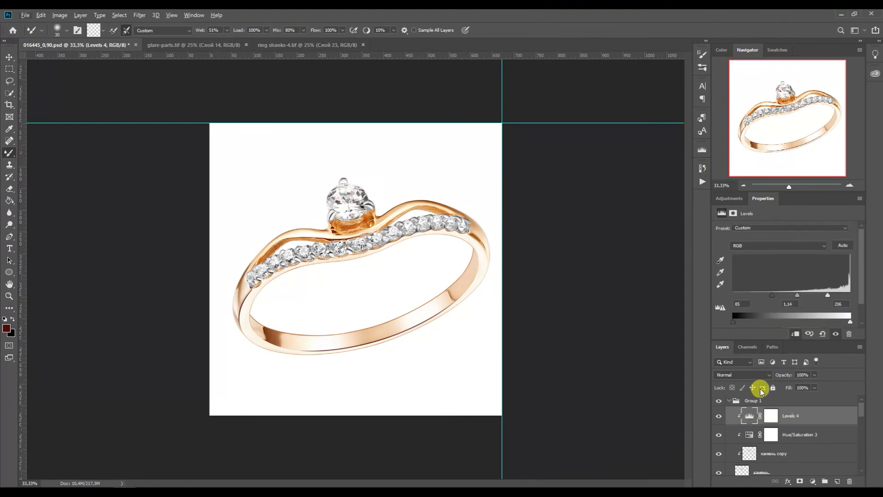
left_click_drag(794, 298, 799, 295)
left_click_drag(827, 294, 835, 297)
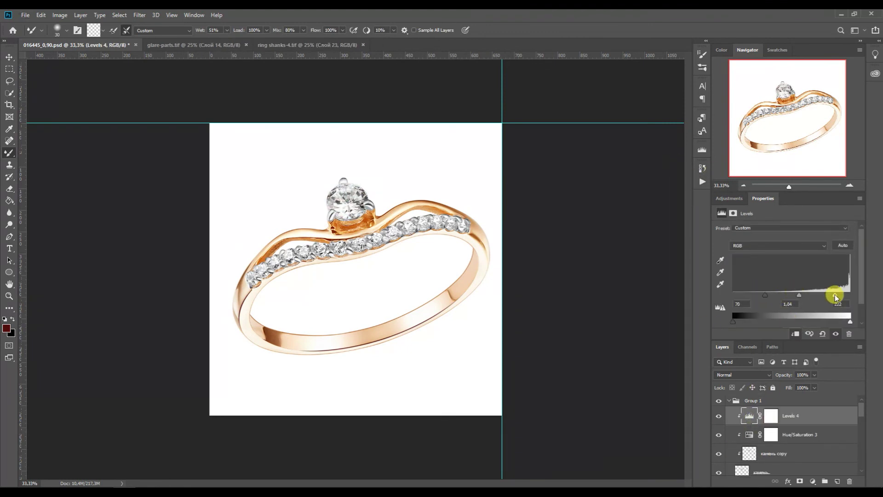
Step: Group all the retouched ring layers, merge a duplicate of the group into one layer and hide the original
left_click(731, 401)
key("ctrl+g")
key("ctrl+j")
key("ctrl+e")
left_click(718, 418)
Step: Rotate the merged ring counterclockwise so that it stands diagonally on the canvas
key("ctrl+t")
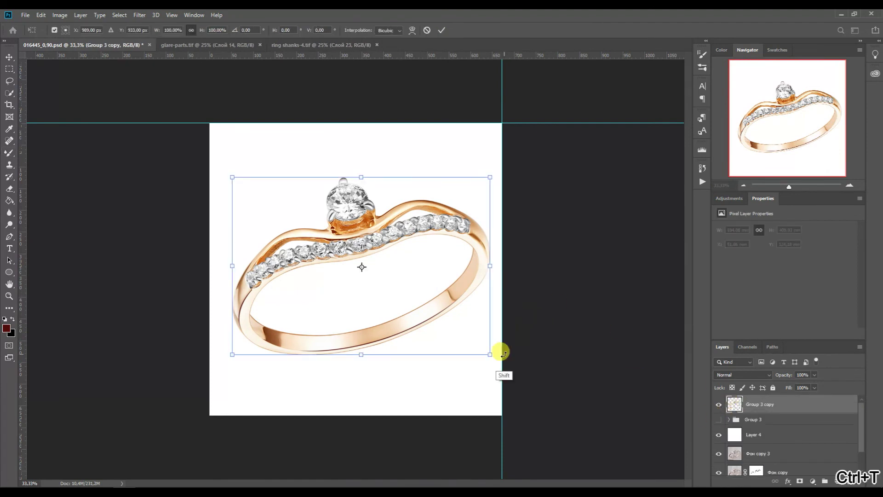
left_click_drag(514, 317, 483, 270)
key("Return")
Step: Move the guides to the centre of the canvas and center the ring on them with Free Transform
left_click_drag(459, 56, 356, 304)
left_click(428, 309)
key("ctrl+t")
left_click_drag(427, 310, 416, 300)
key("Return")
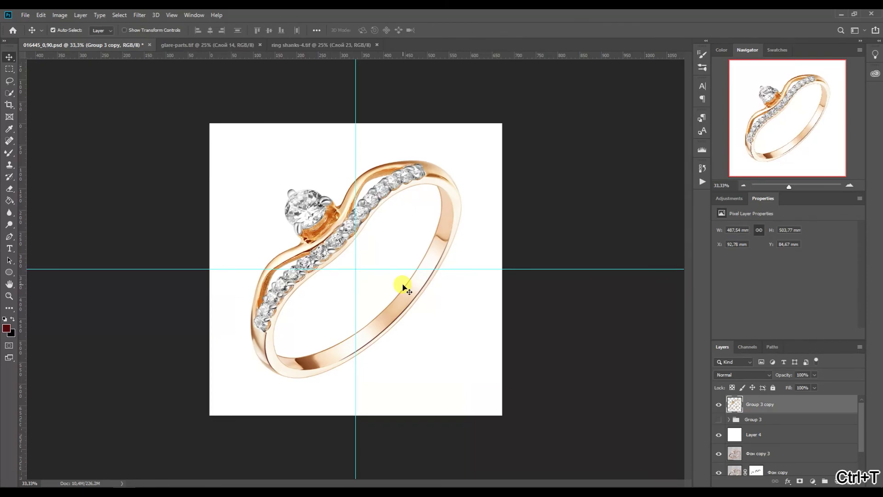
Step: Open shadow.tif from the file folder as another document
key("alt+Tab")
left_click(10, 40)
double_click(685, 120)
left_click_drag(99, 79, 427, 45)
Step: Bring the shadow layer into the ring document beneath the ring and scale it to 77.22%
left_click_drag(400, 223, 420, 296)
key("ctrl+t")
left_click_drag(489, 429, 455, 414)
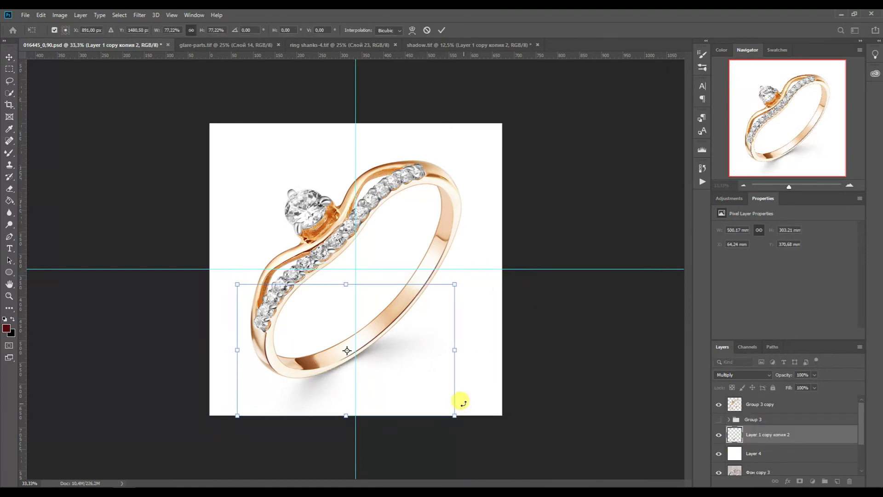
key("Return")
Step: Group the merged ring, Group 3, the shadow and the white Layer 4 together
left_click(743, 185)
left_click(735, 404, "shift")
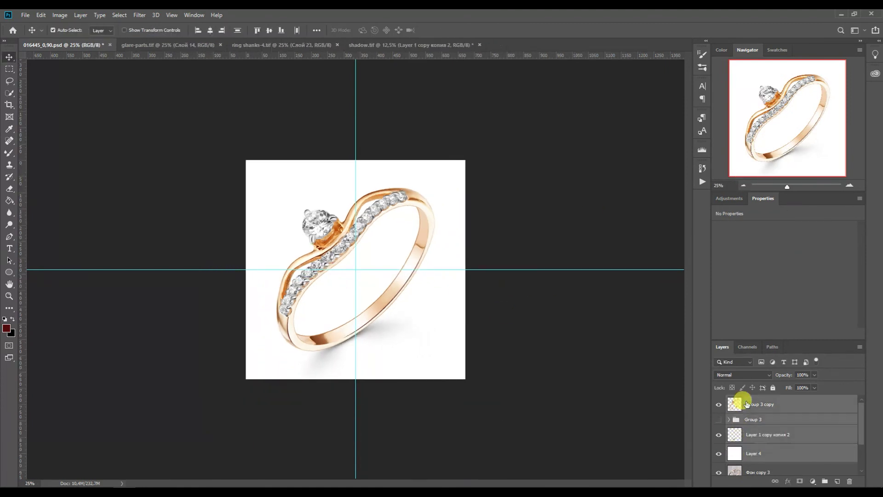
key("ctrl+g")
Step: Toggle the visibility of Group 4 to compare the retouched ring with the original photo
left_click(719, 402)
left_click(719, 402)
left_click(719, 402)
left_click(719, 402)
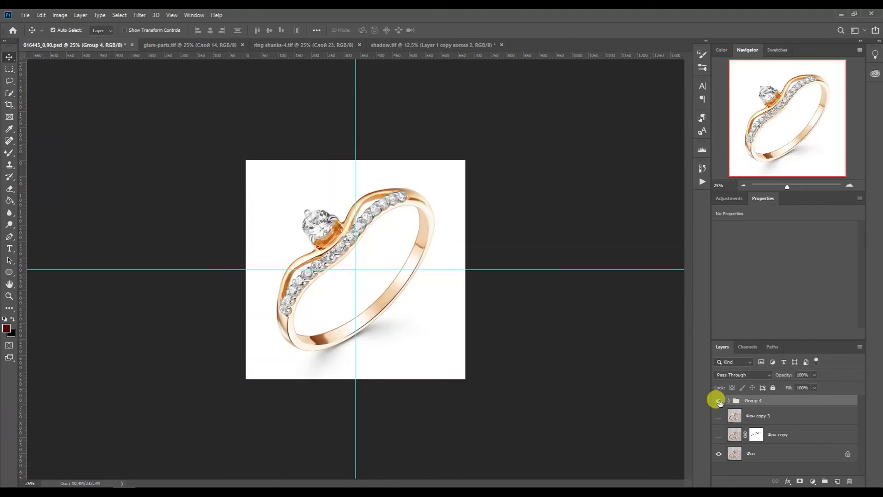
left_click(719, 402)
left_click(719, 402)
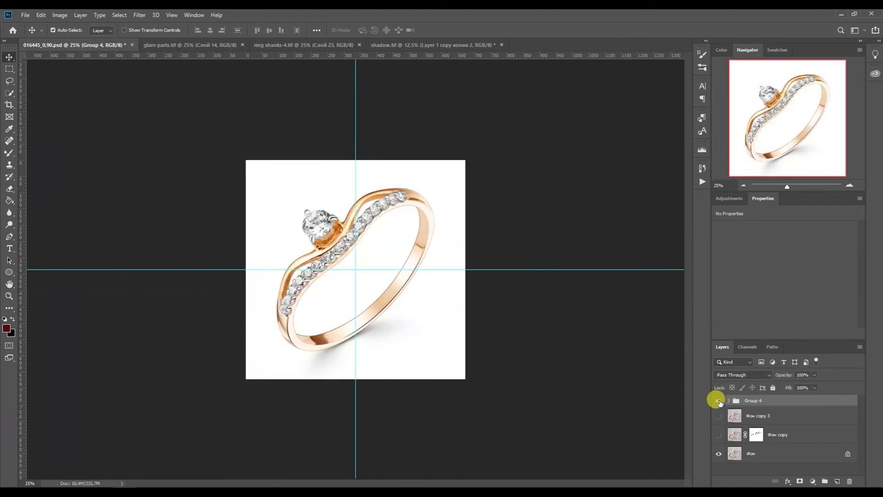